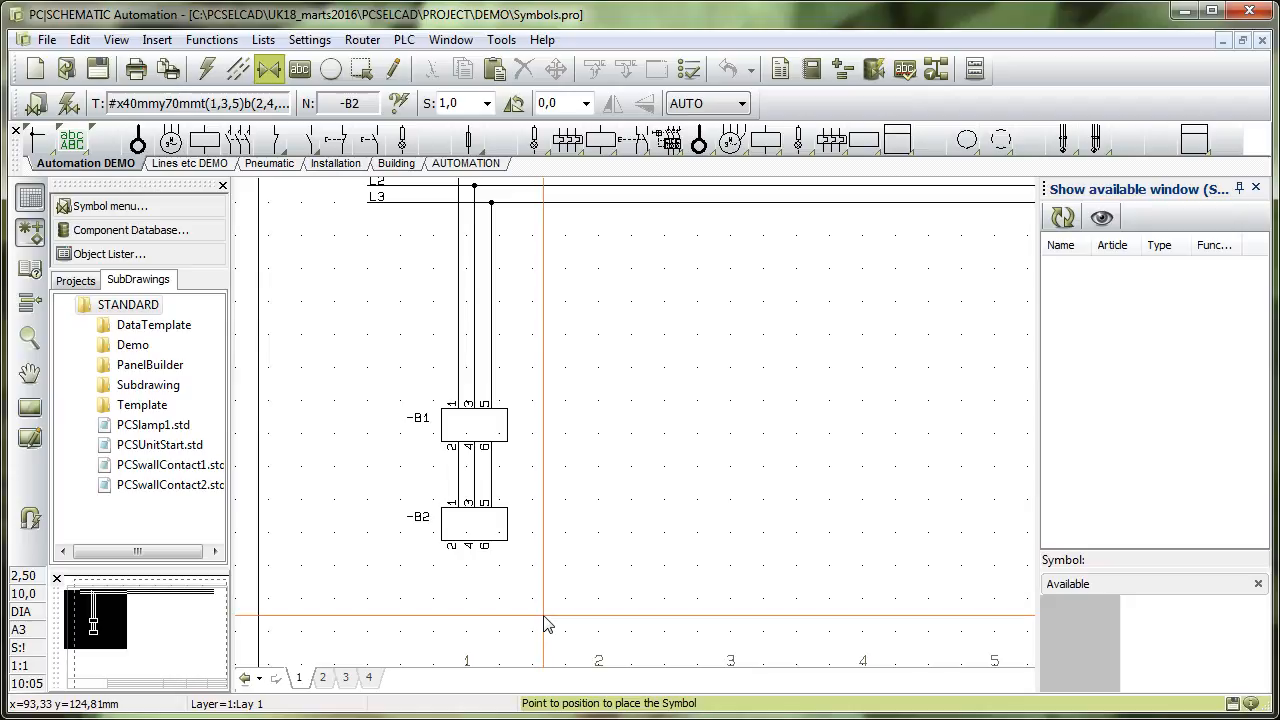
- Make the type text of component -B1 visible in the drawing through its component data
double_click(487, 427)
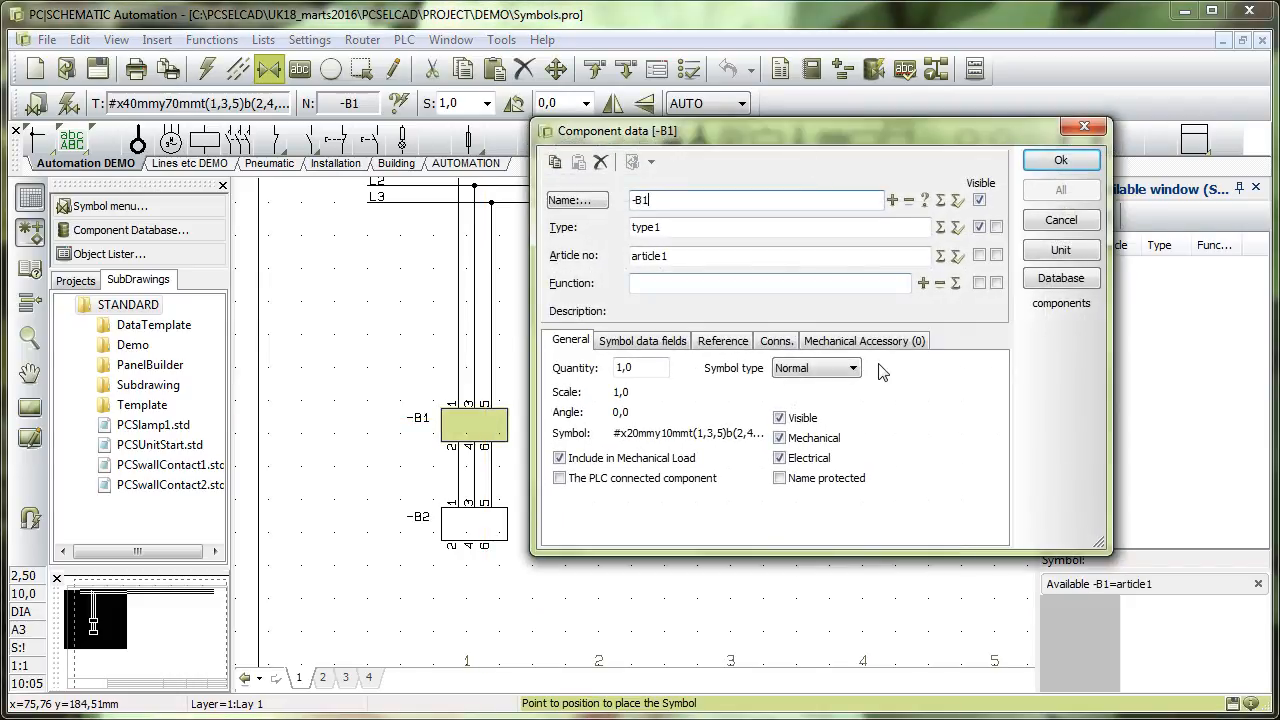
click(996, 227)
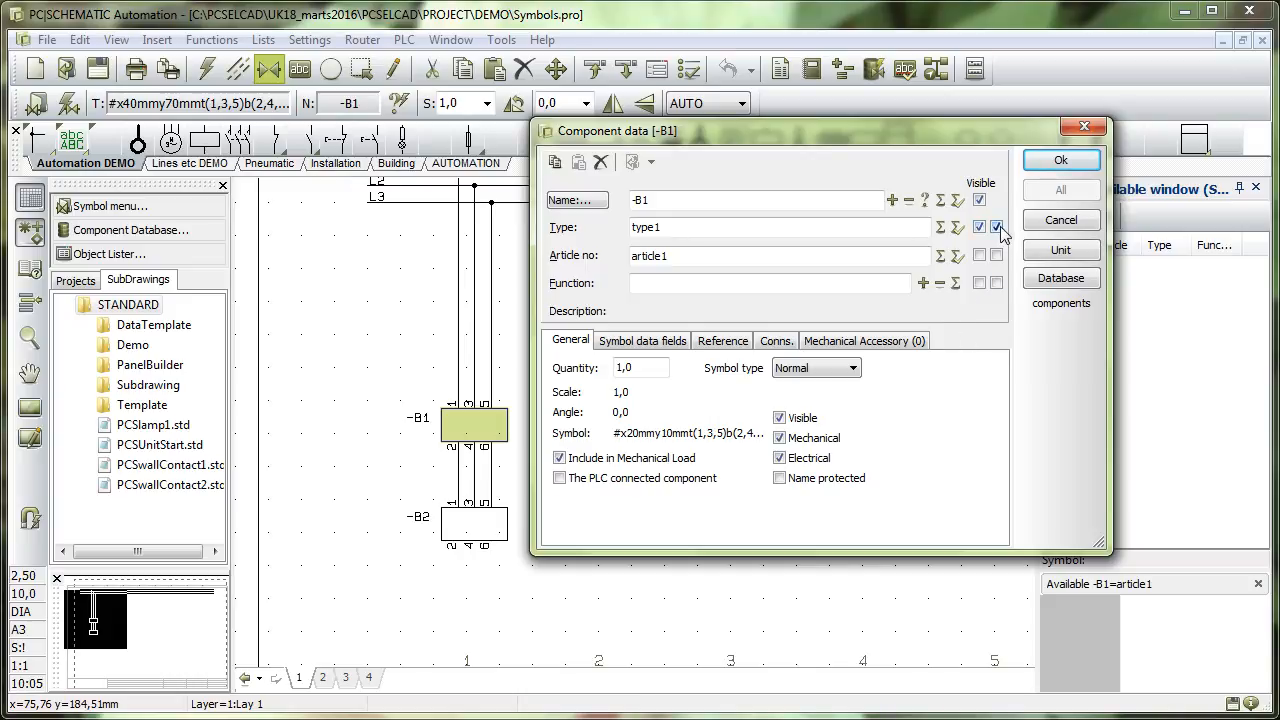
click(1060, 162)
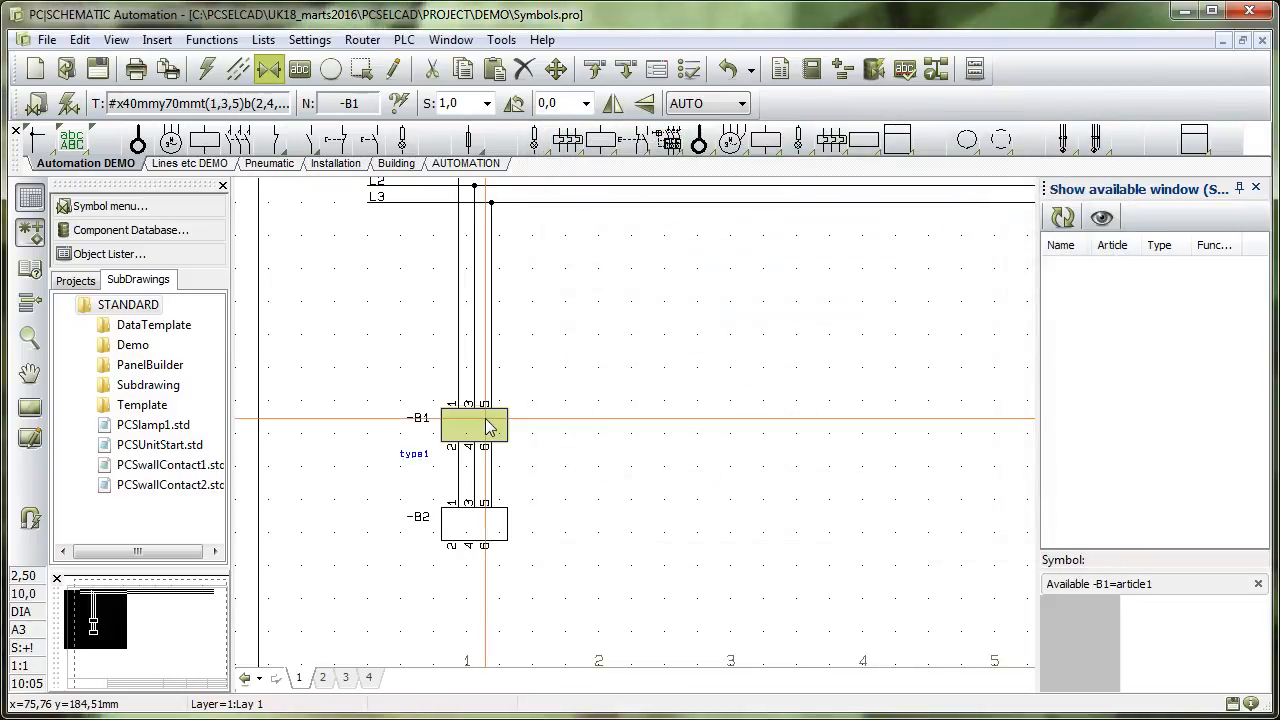
click(420, 460)
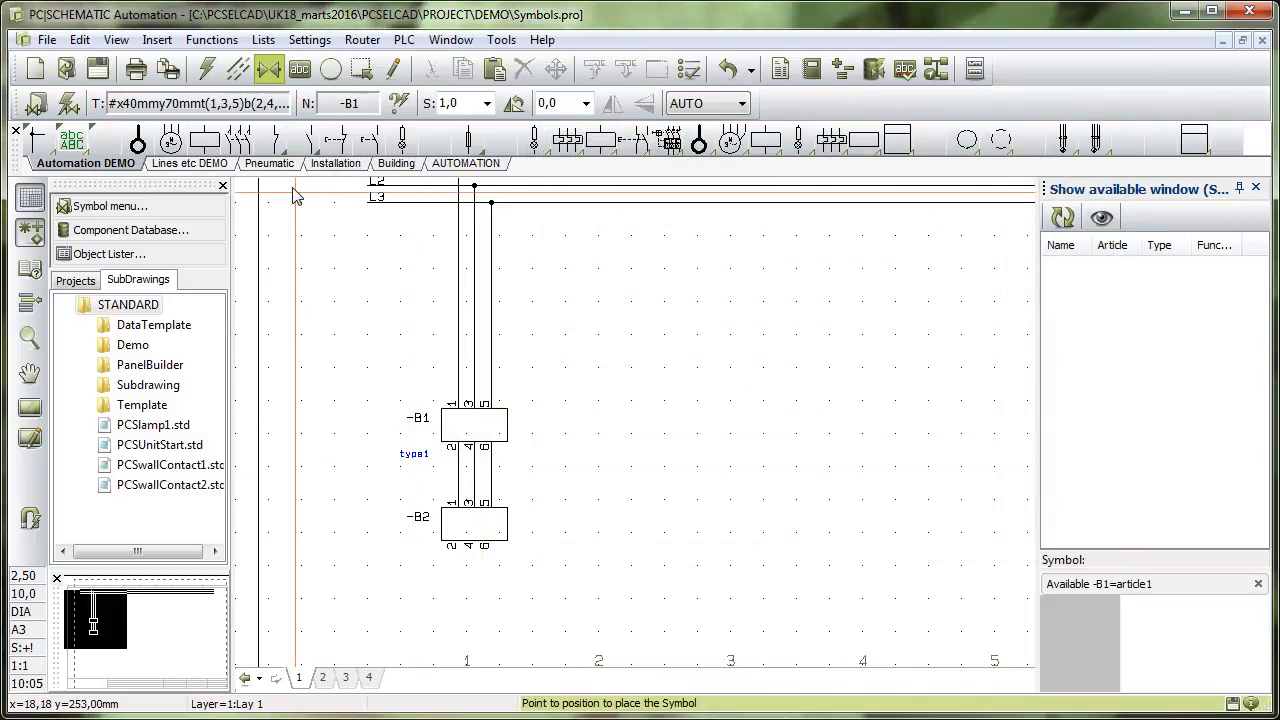
- Move the type1 text of component -B1 inside its symbol rectangle
click(299, 69)
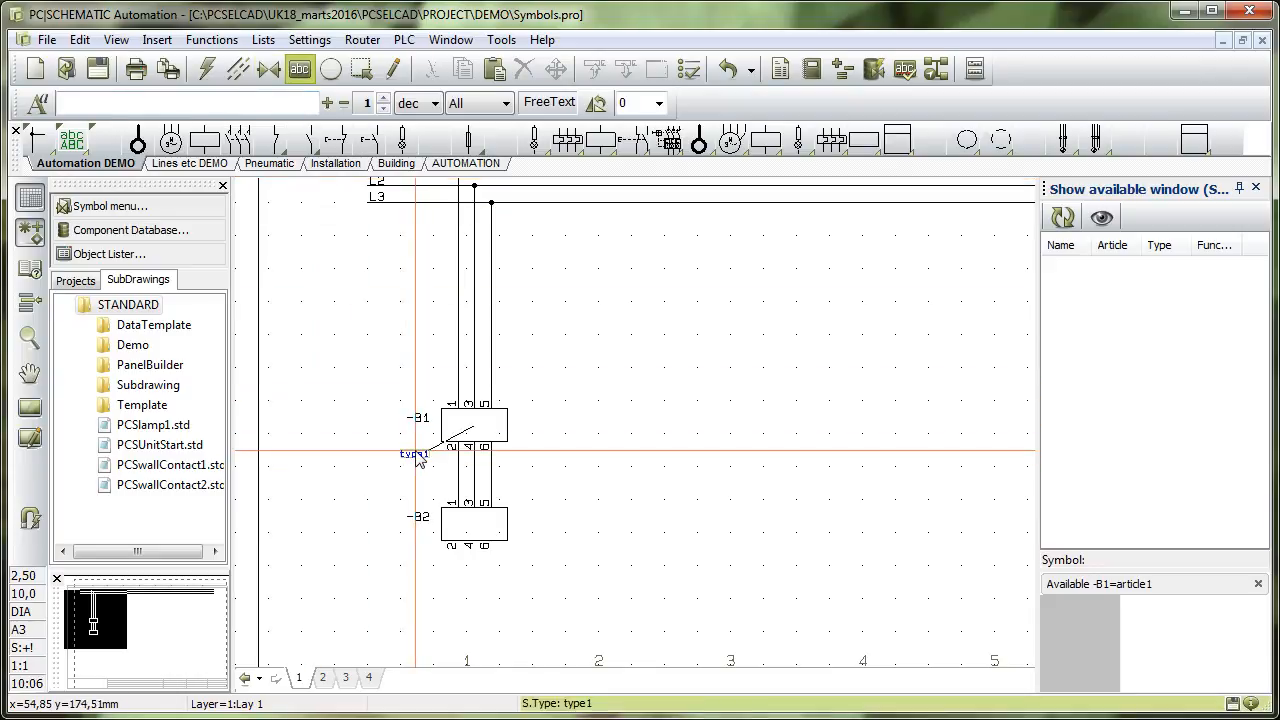
drag(417, 458, 483, 420)
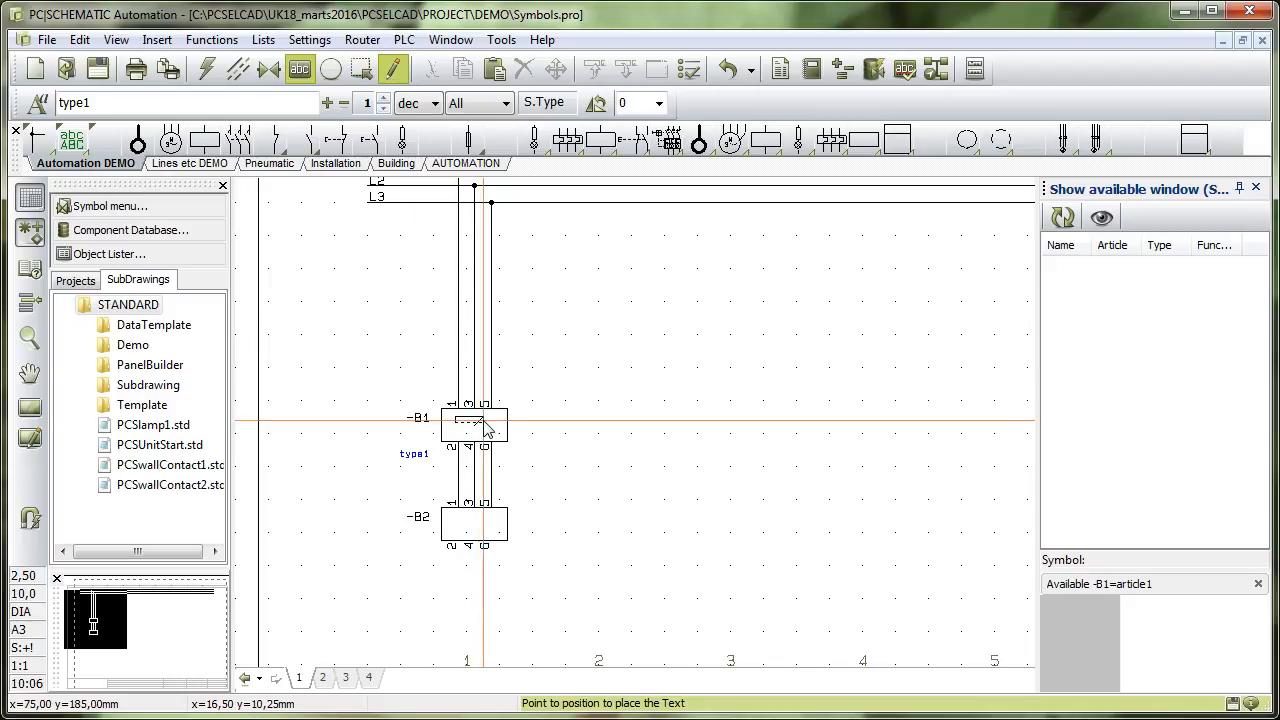
click(485, 428)
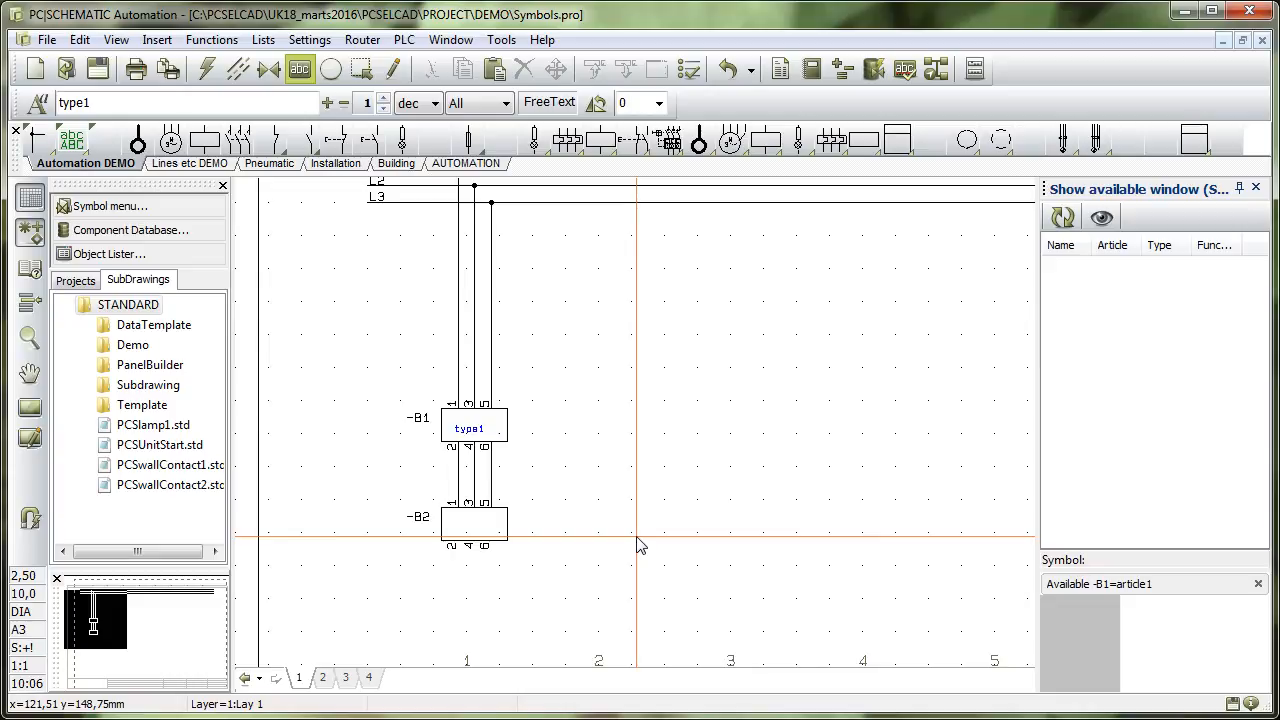
- Define a non-mechanical rectangular symbol in the Symbol Generator, 20 mm wide and 10 mm high, with its connections positioned outside the symbol
click(268, 68)
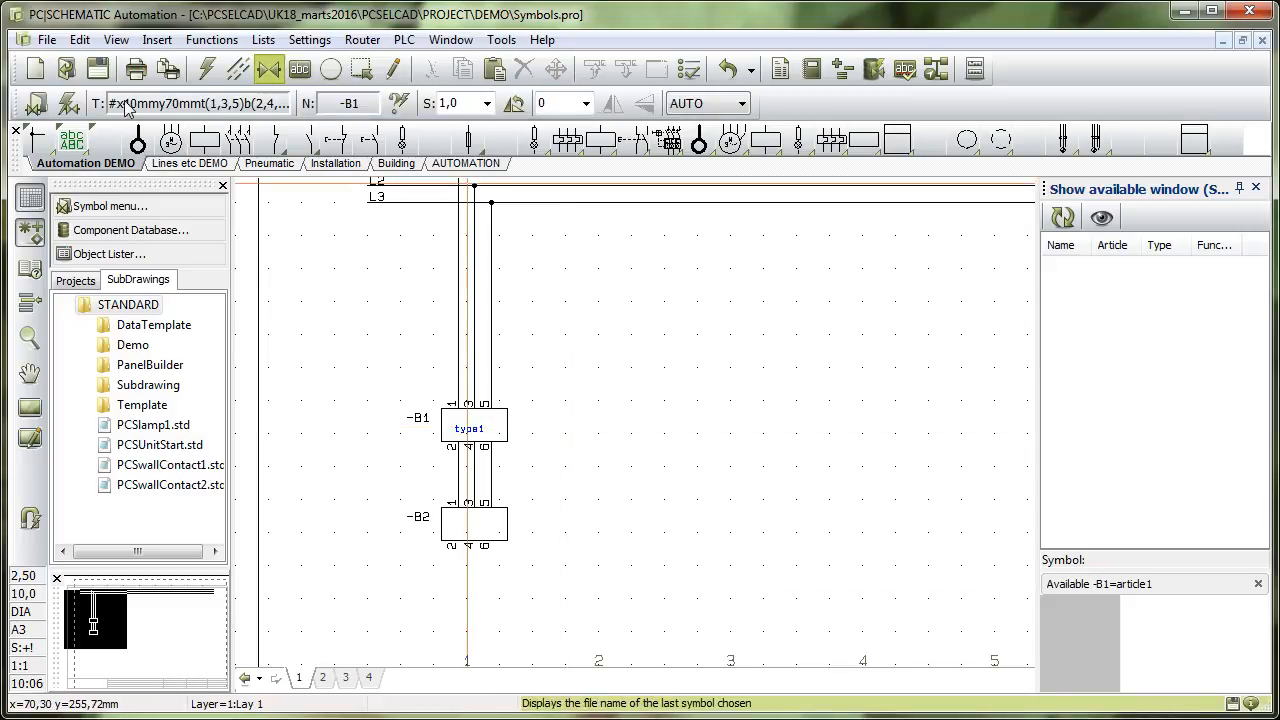
click(68, 103)
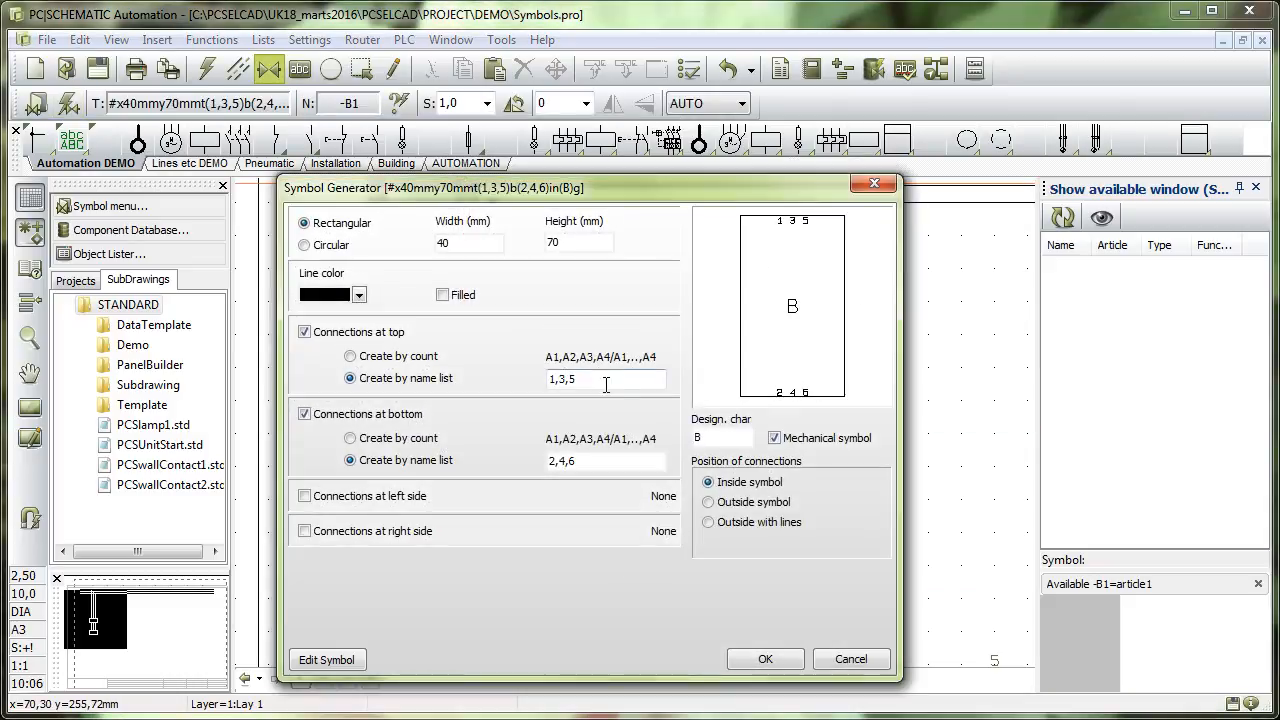
click(775, 438)
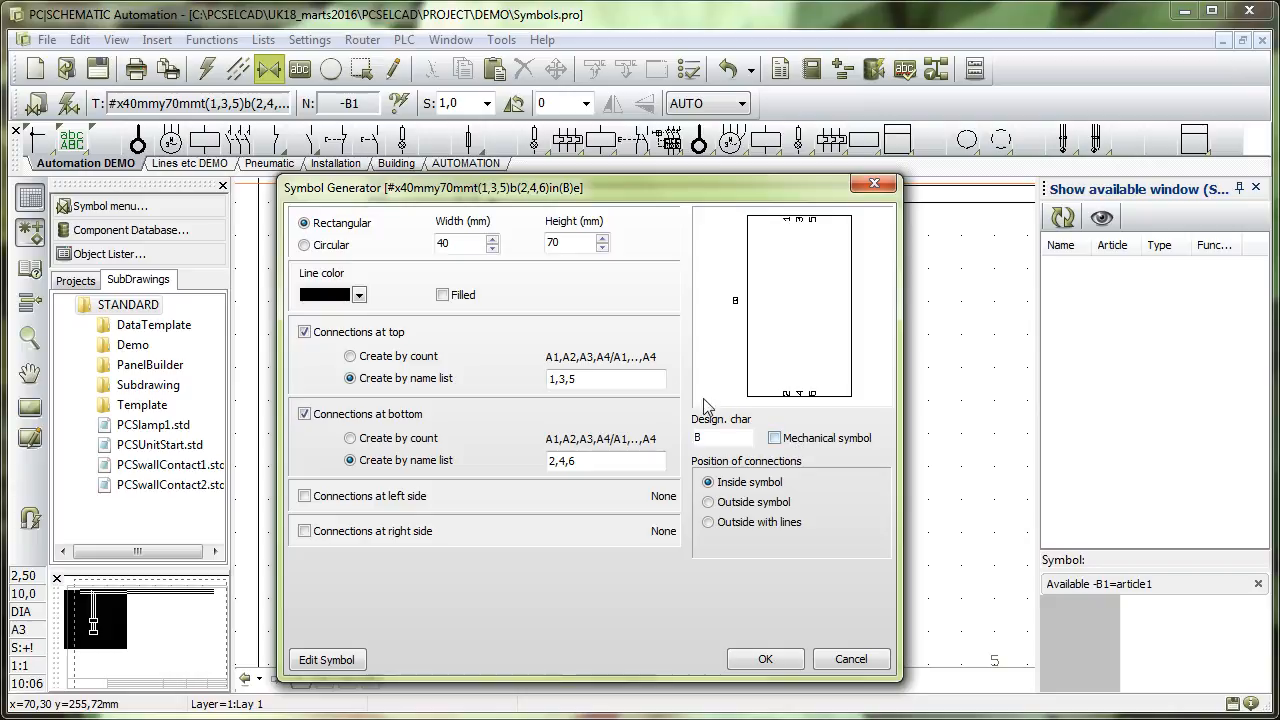
click(492, 248)
click(492, 248)
click(601, 247)
click(601, 247)
click(601, 247)
click(601, 247)
click(601, 247)
click(601, 247)
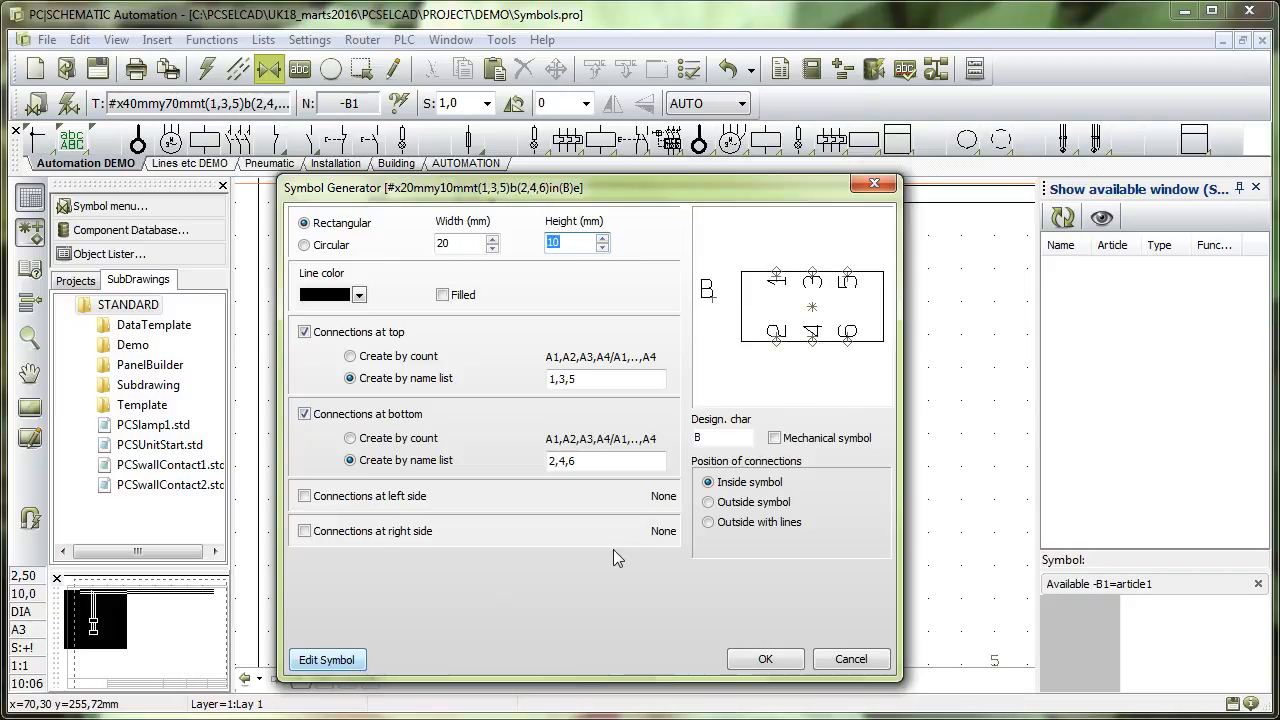
click(745, 502)
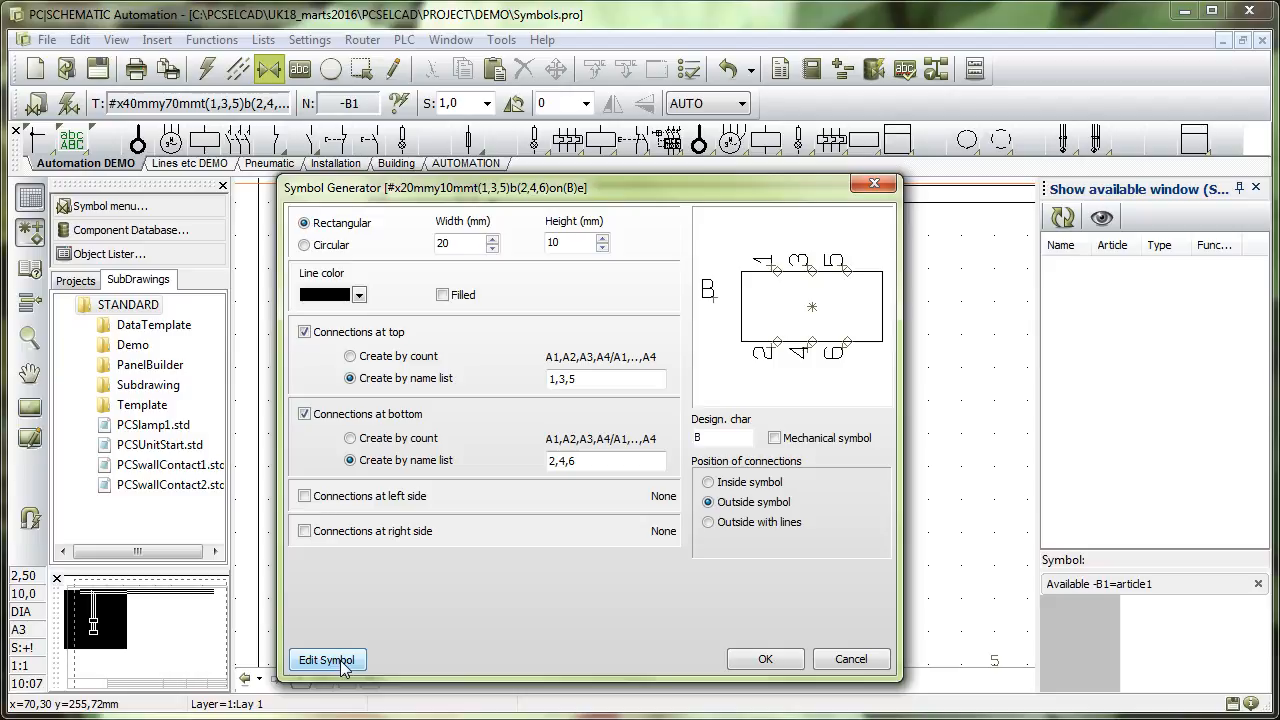
- Open the generated symbol for editing and place a diagonal filled arrow at its centre using fine snap, restoring normal snap when done
click(340, 661)
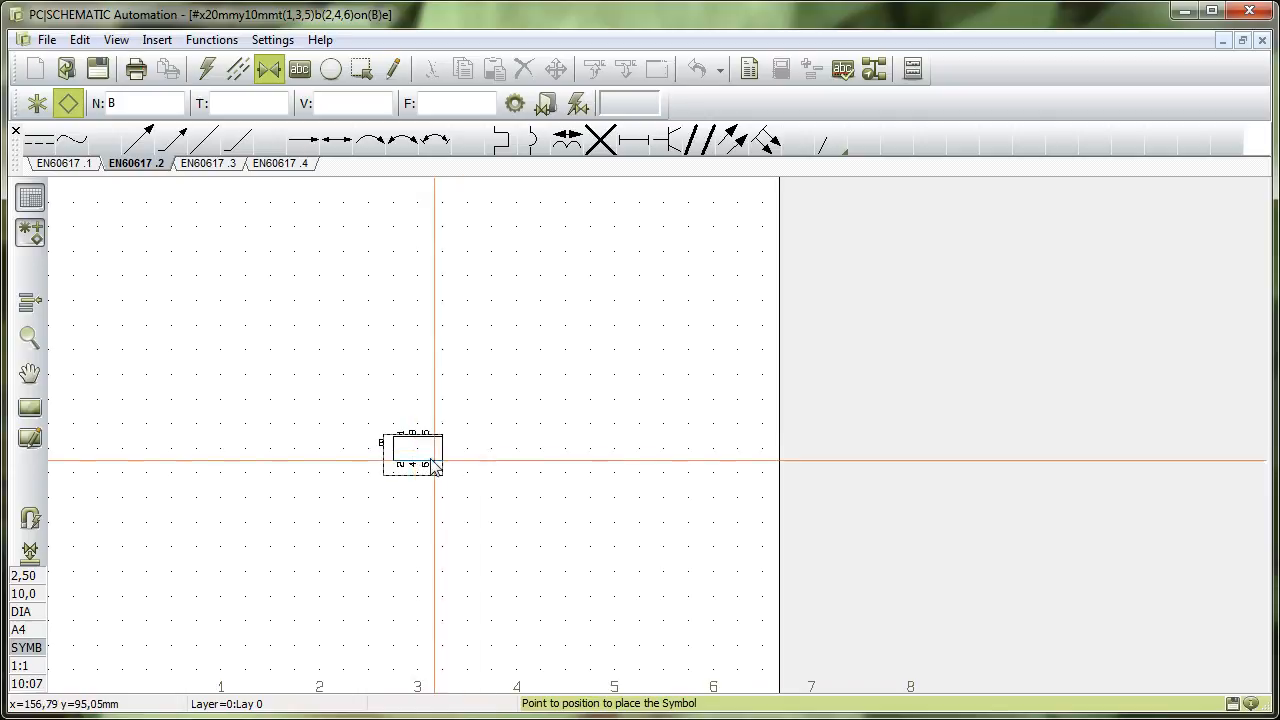
scroll(425, 454, up, 2)
scroll(660, 440, up, 1)
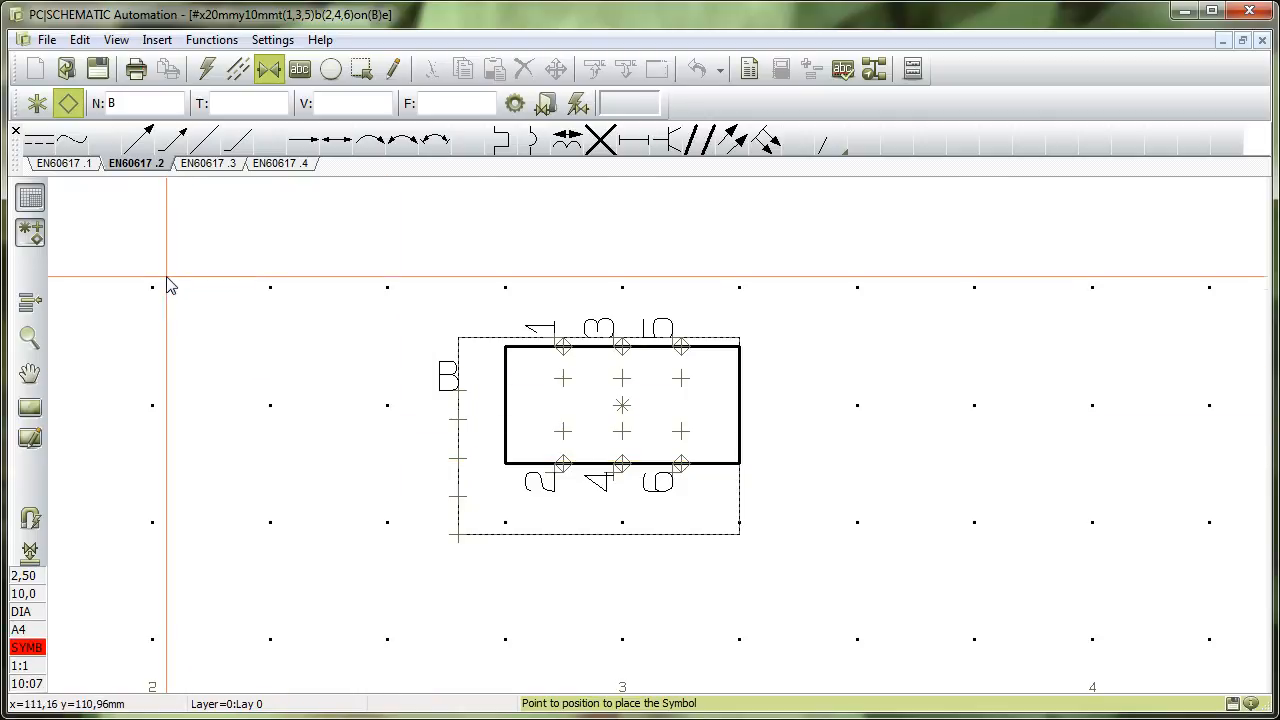
click(139, 147)
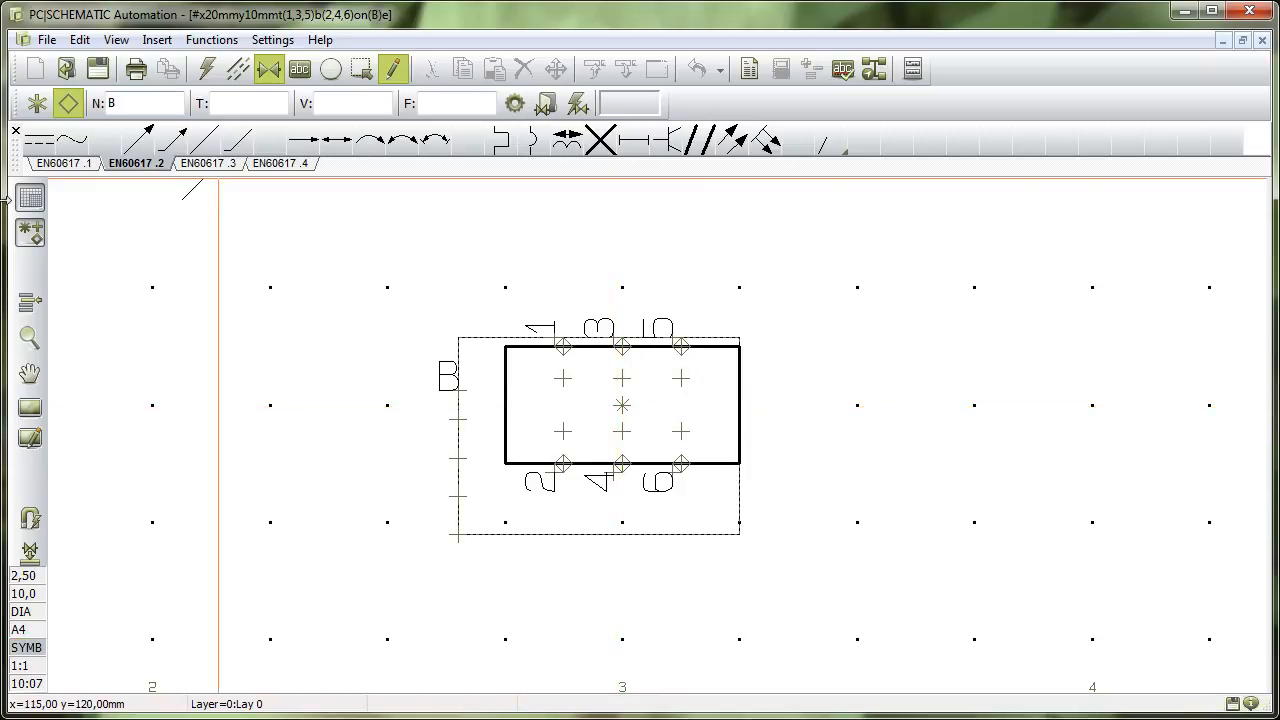
click(30, 197)
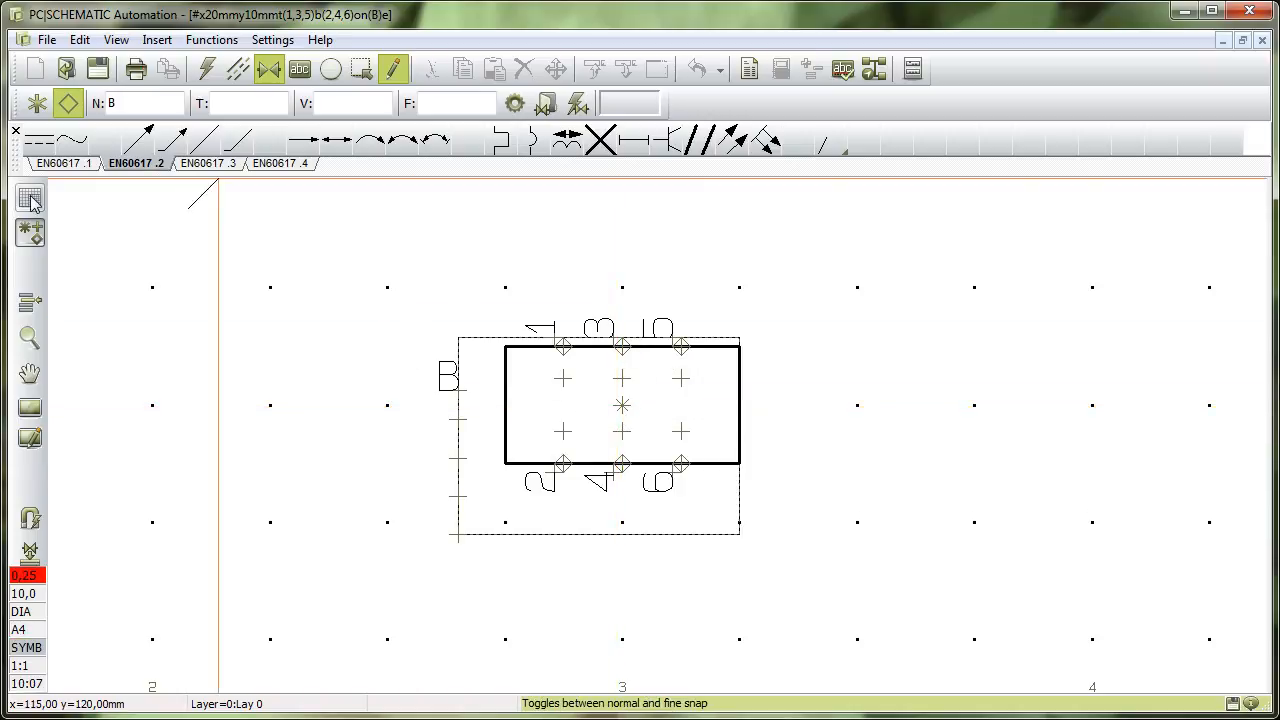
click(612, 425)
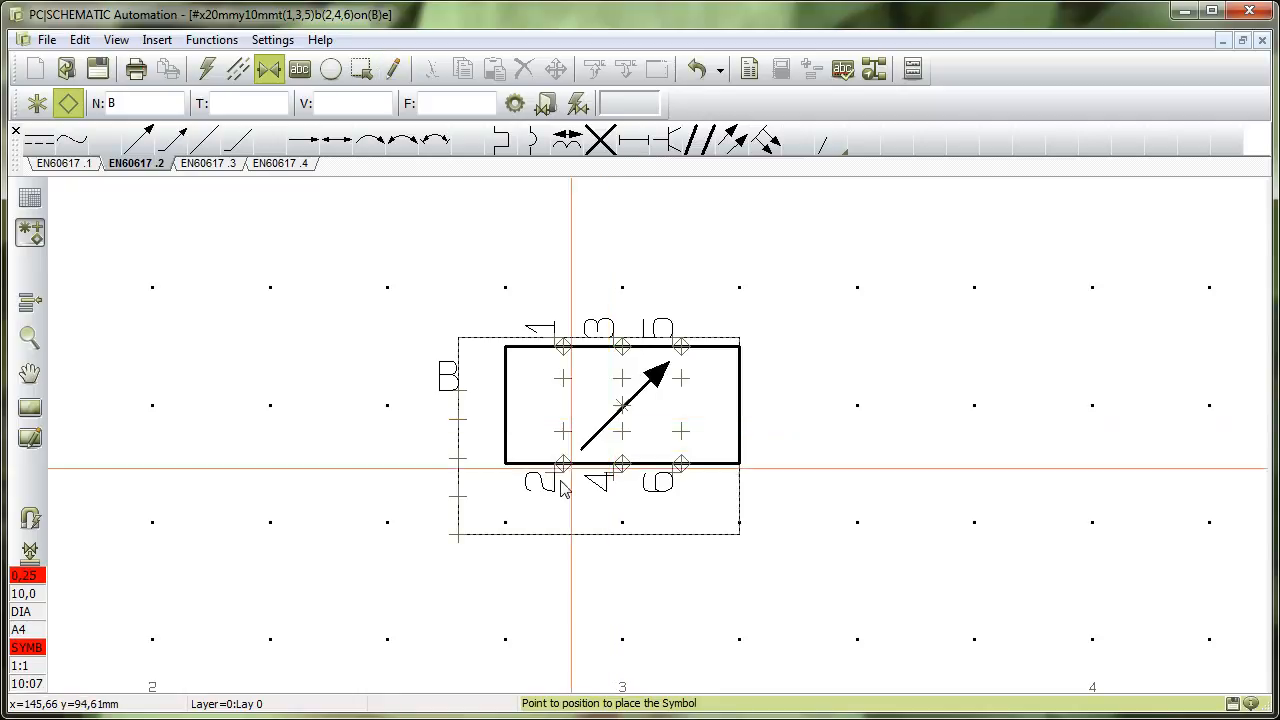
click(33, 208)
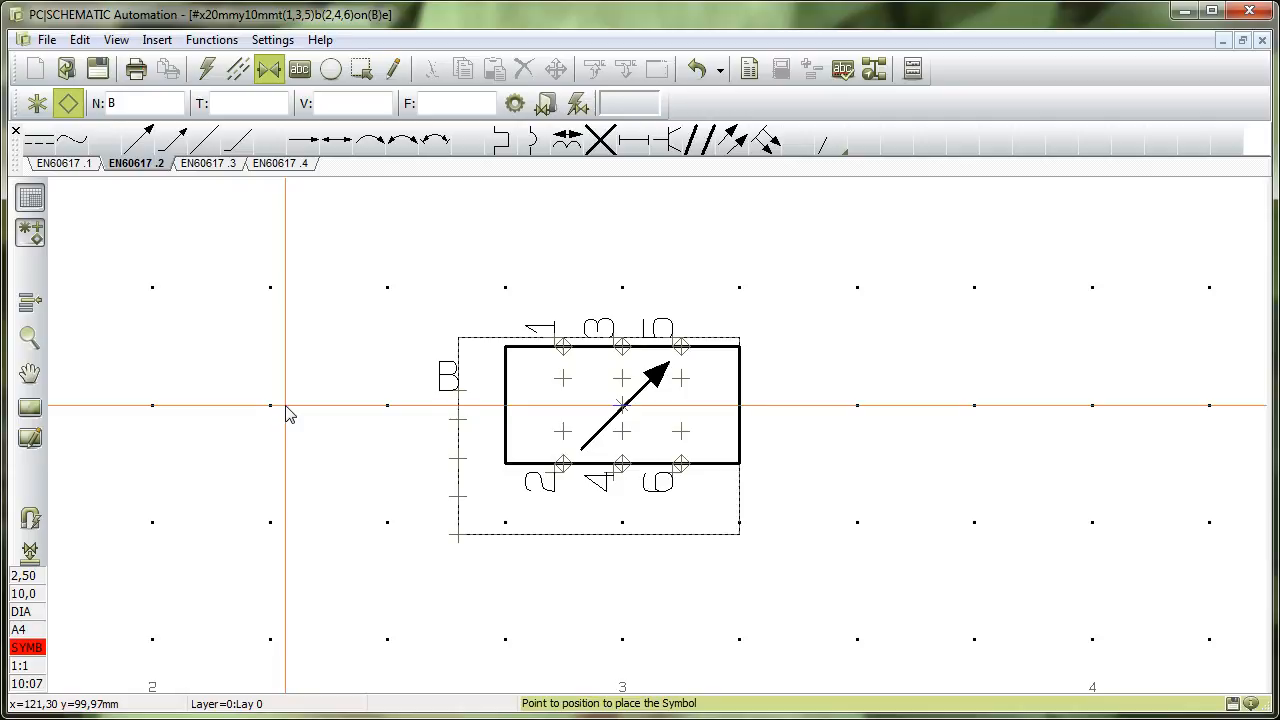
click(136, 140)
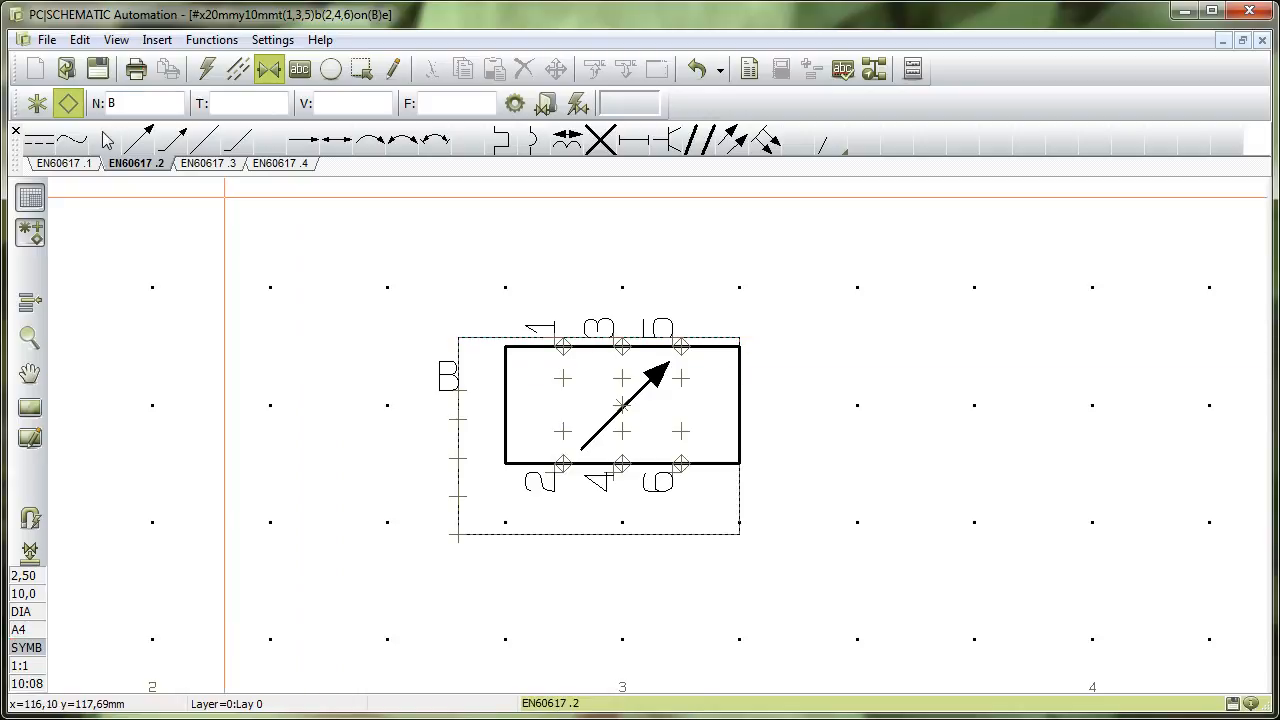
- Start saving the edited symbol under a new name and give it the title "new symbol"
click(48, 40)
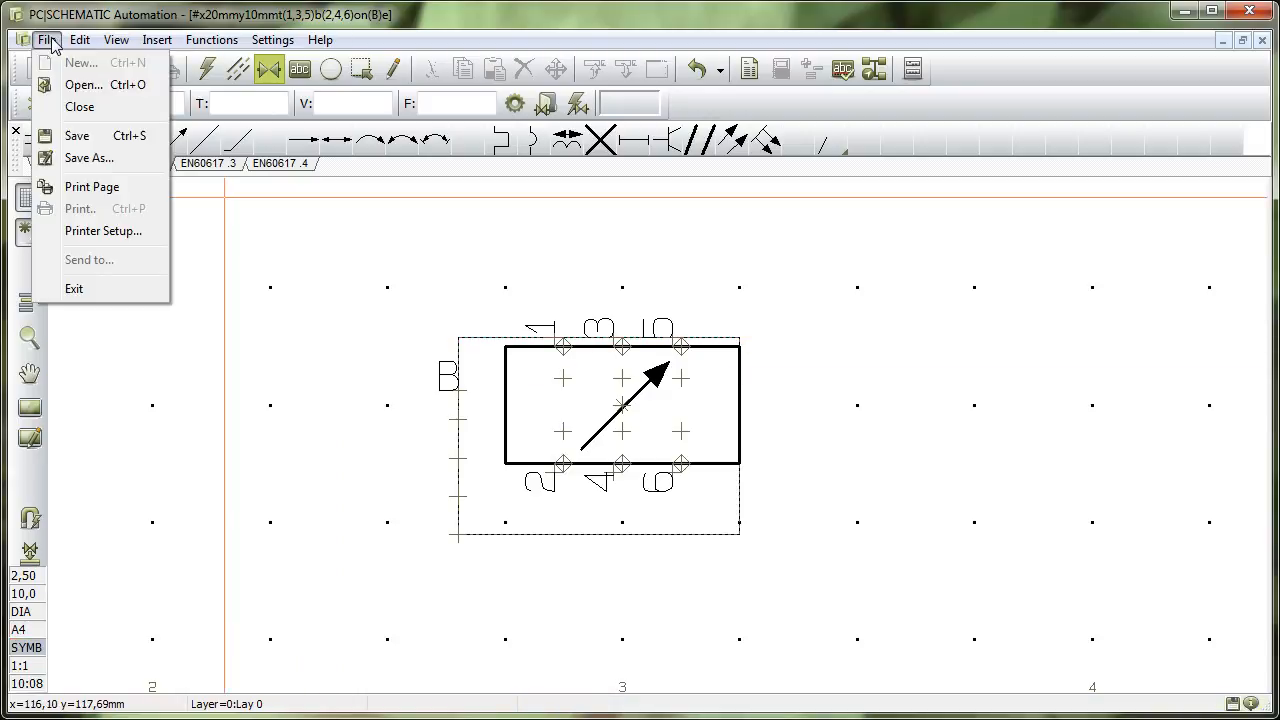
click(86, 160)
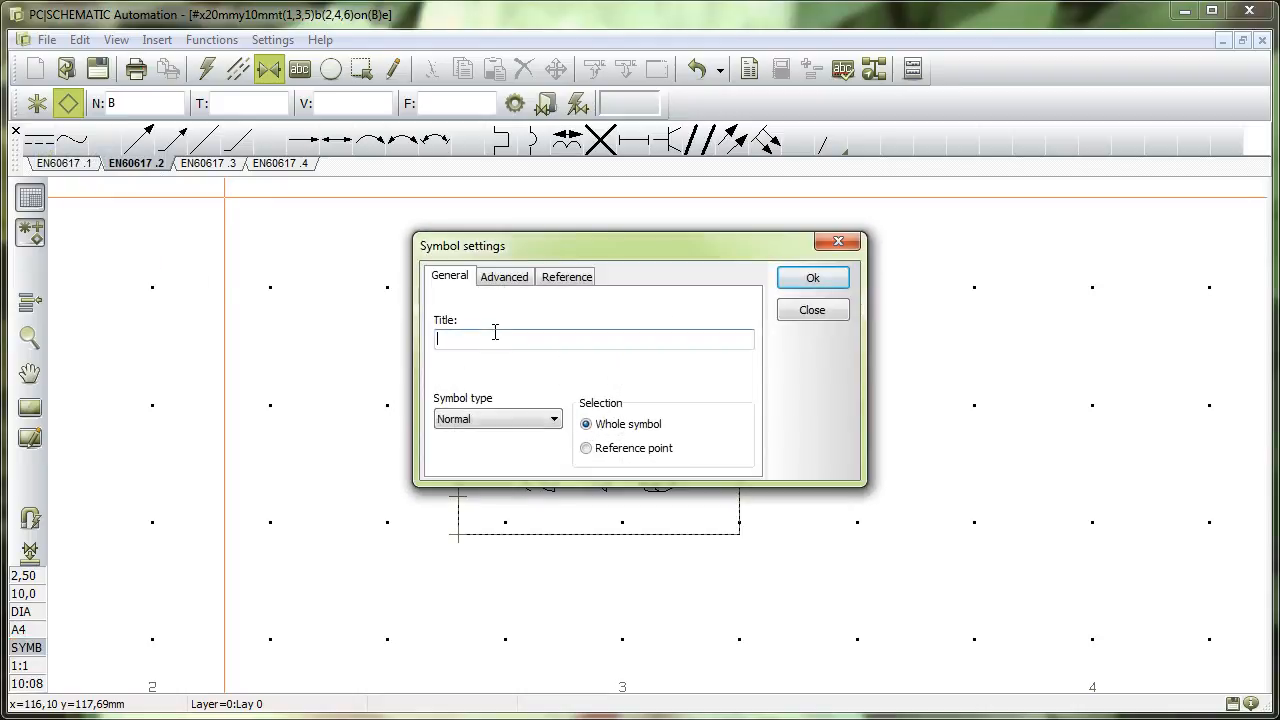
text(new symbol)
click(840, 278)
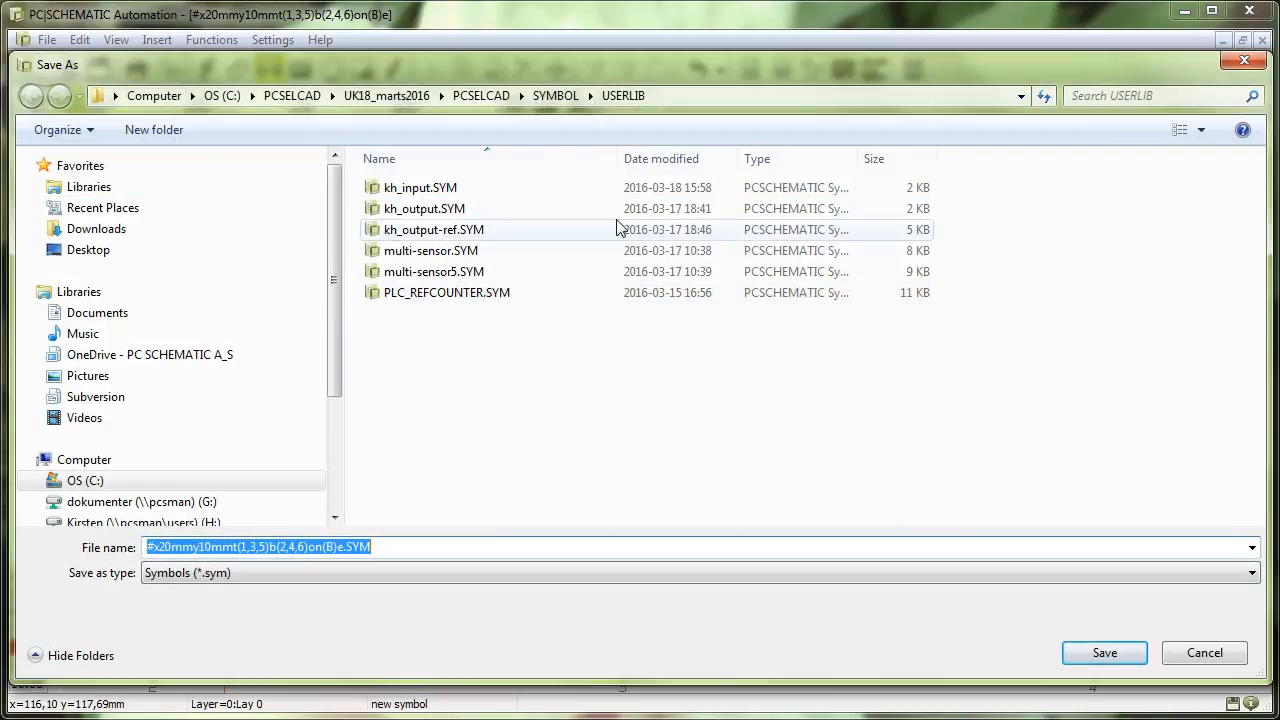
- Save the symbol in the USERLIB folder as new1 and exit the symbol editor
click(555, 95)
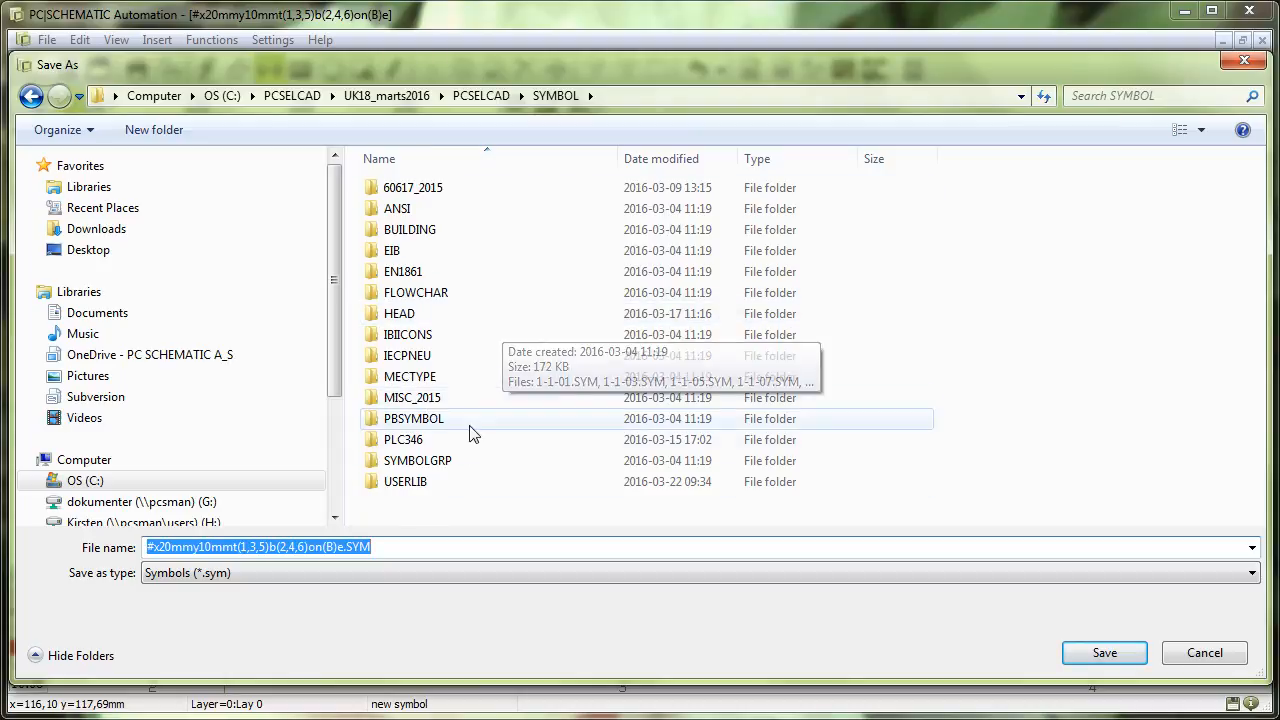
double_click(409, 490)
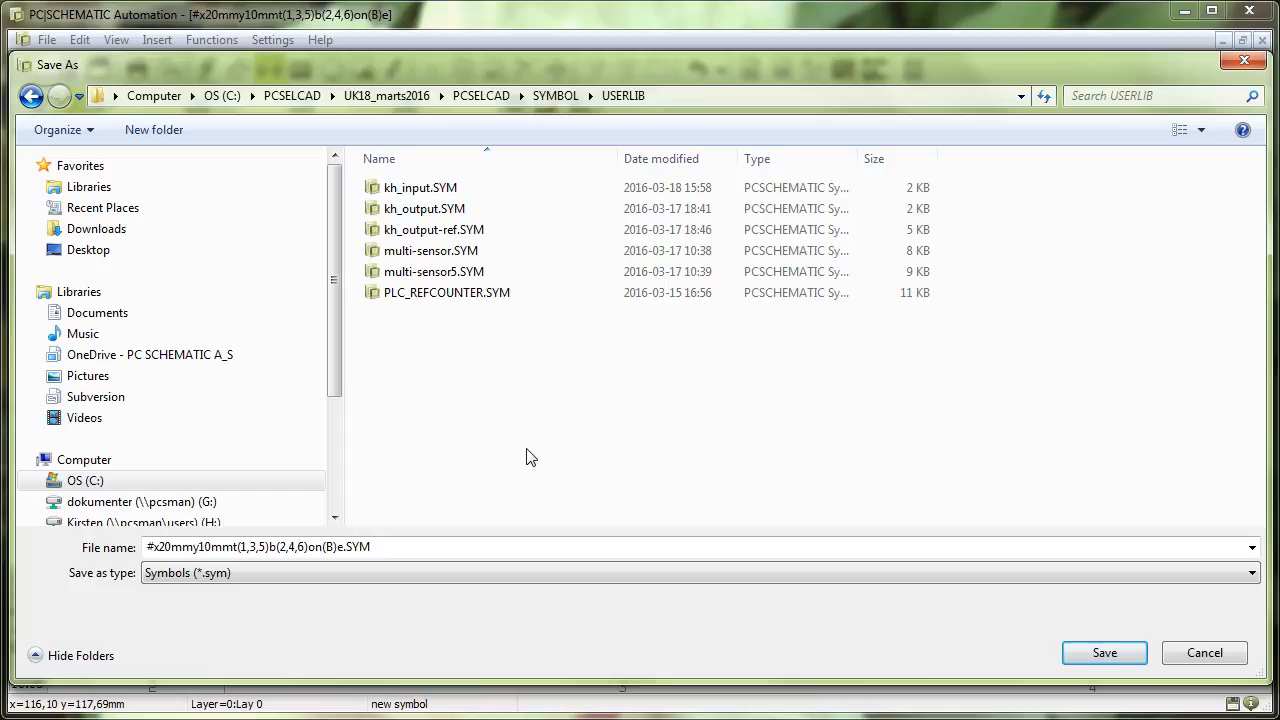
click(467, 545)
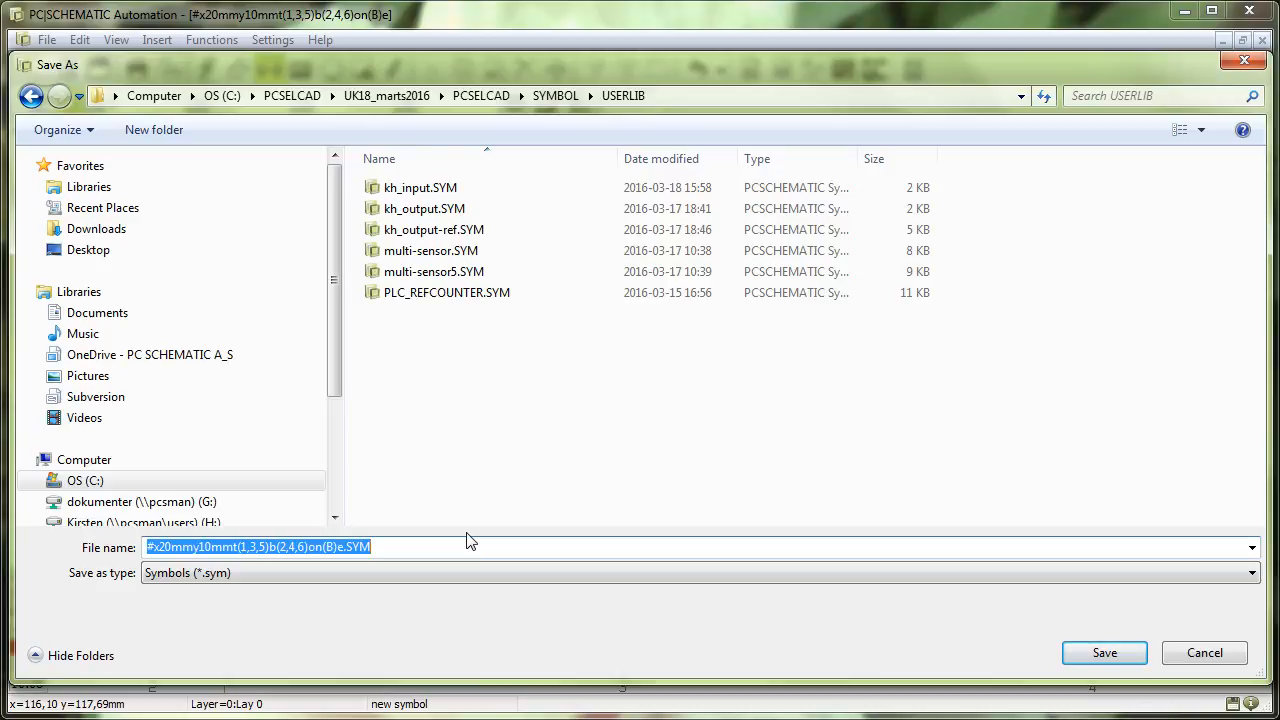
text(new)
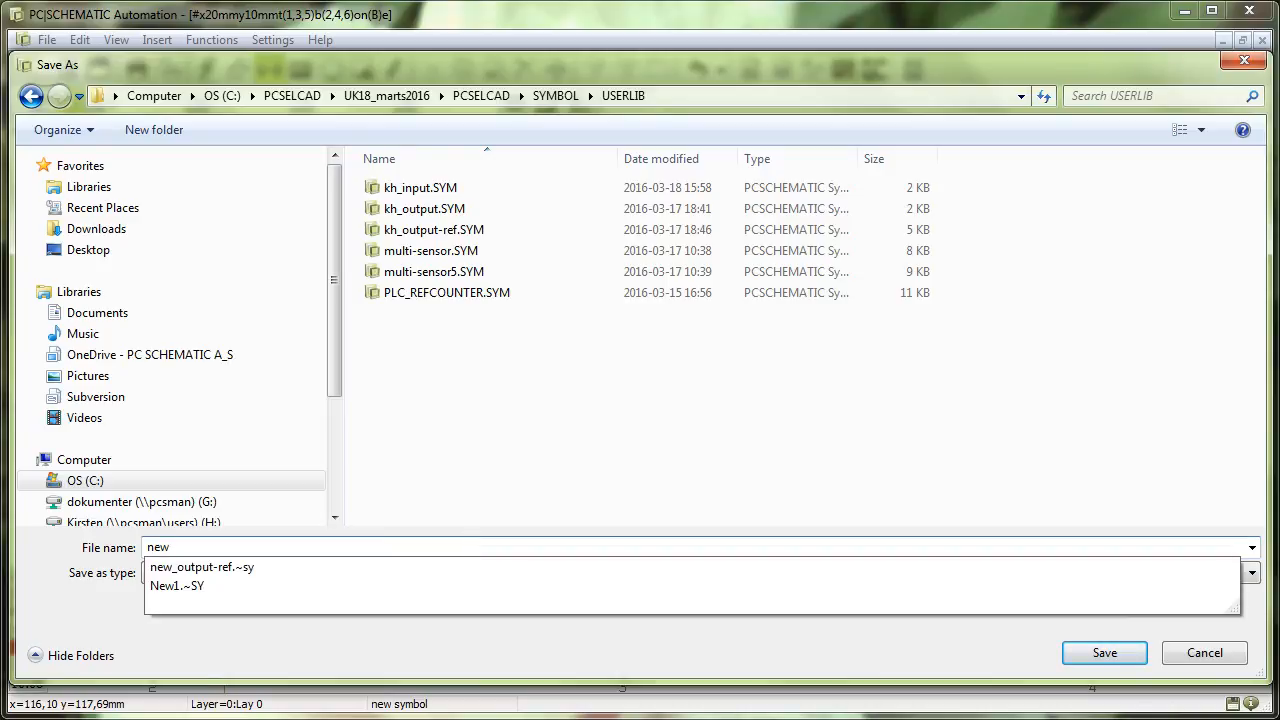
text(1)
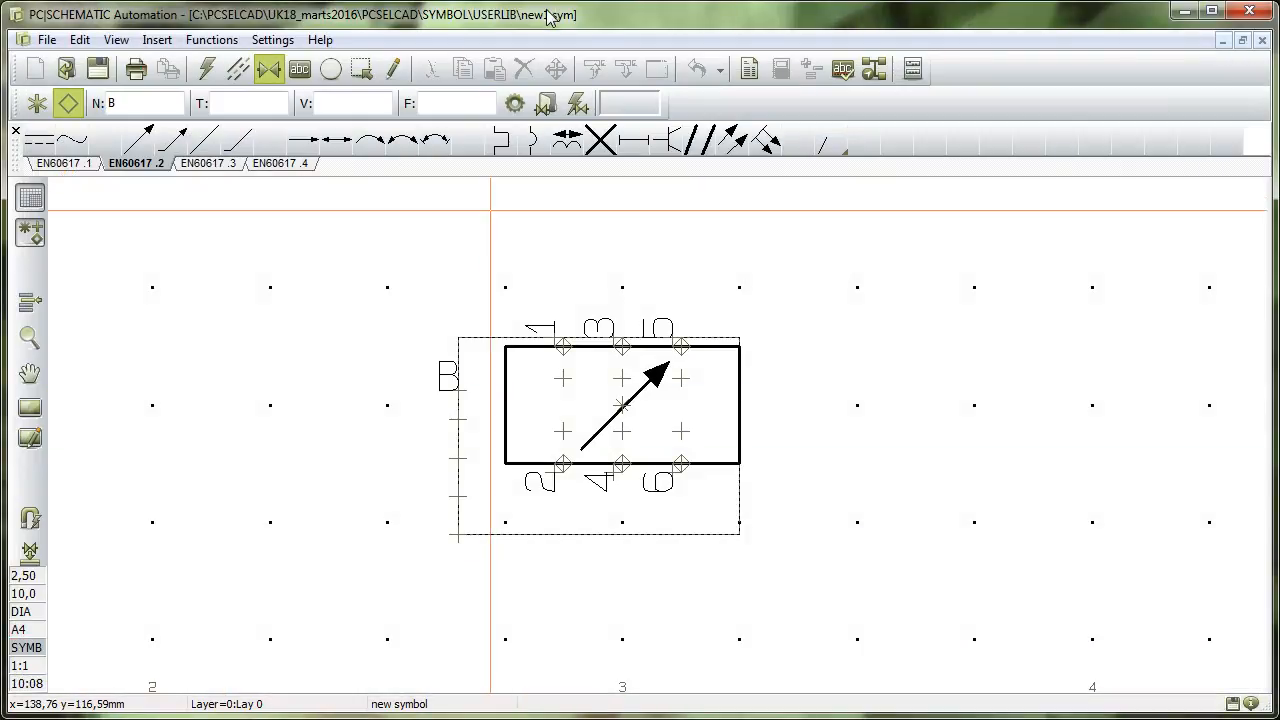
click(44, 41)
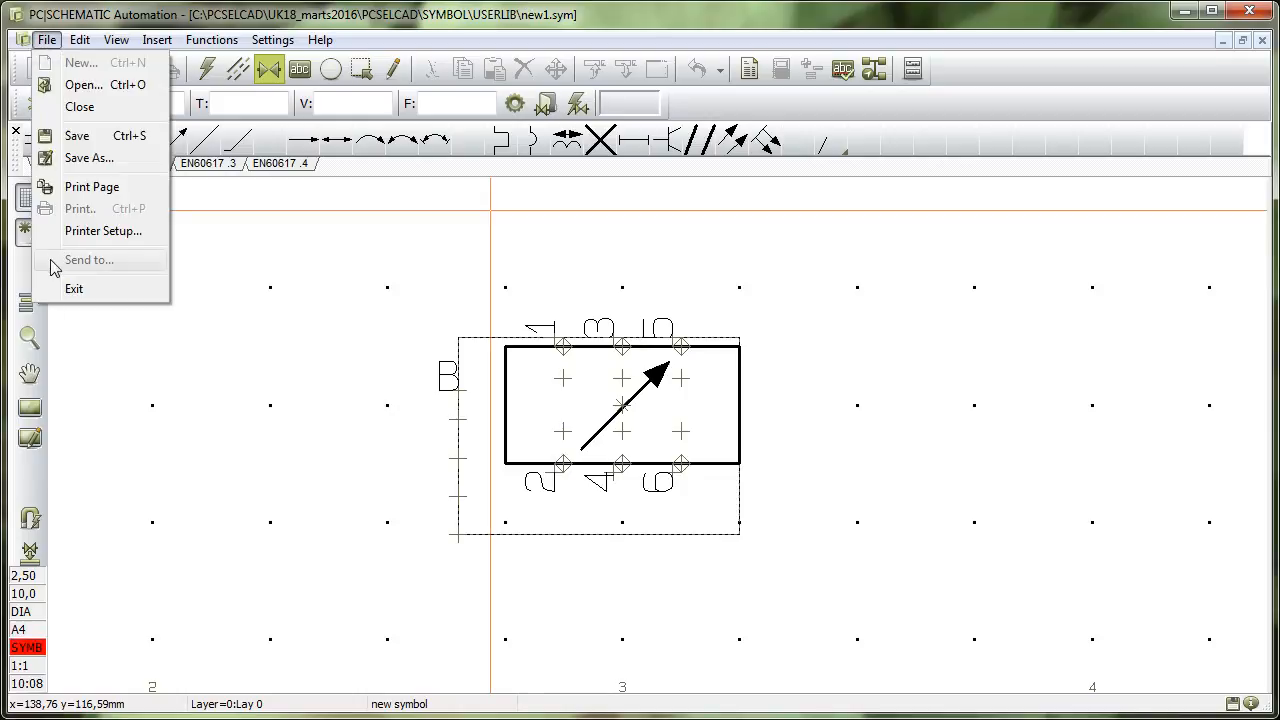
click(75, 289)
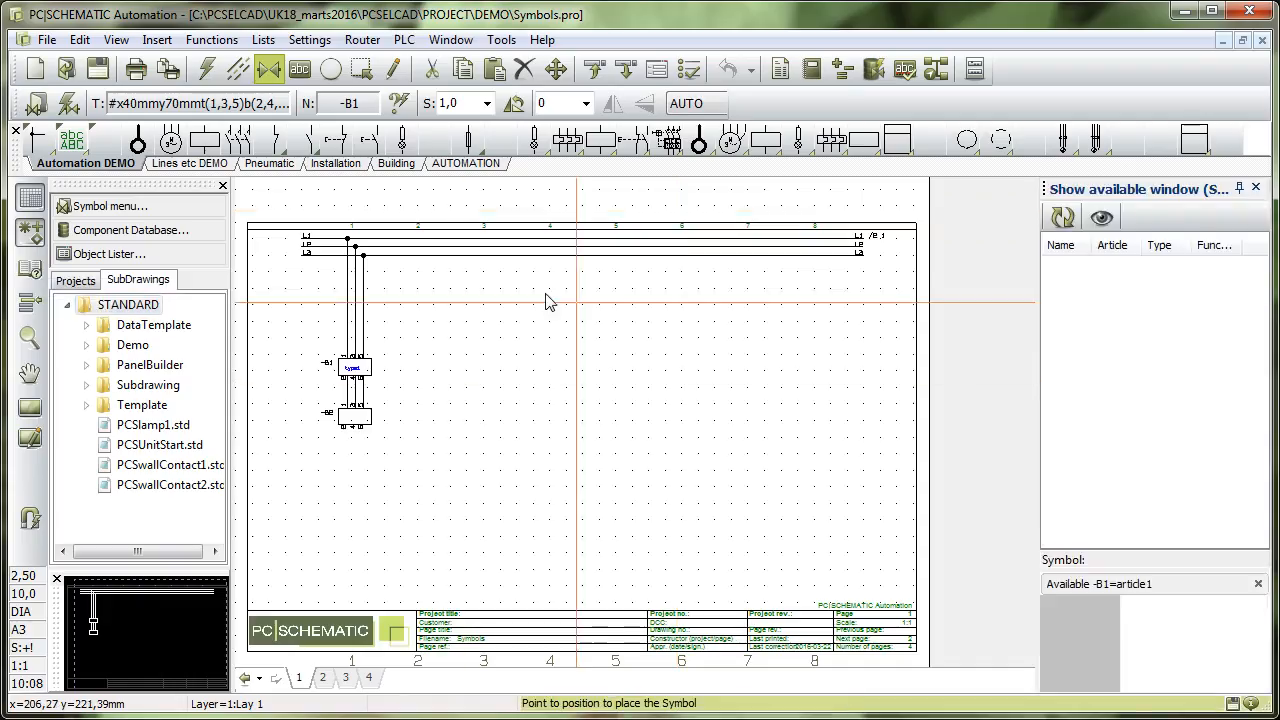
- Place the new1 symbol from the symbol library beside -B1 on the same level, and name it -B3
click(161, 204)
click(434, 327)
double_click(434, 327)
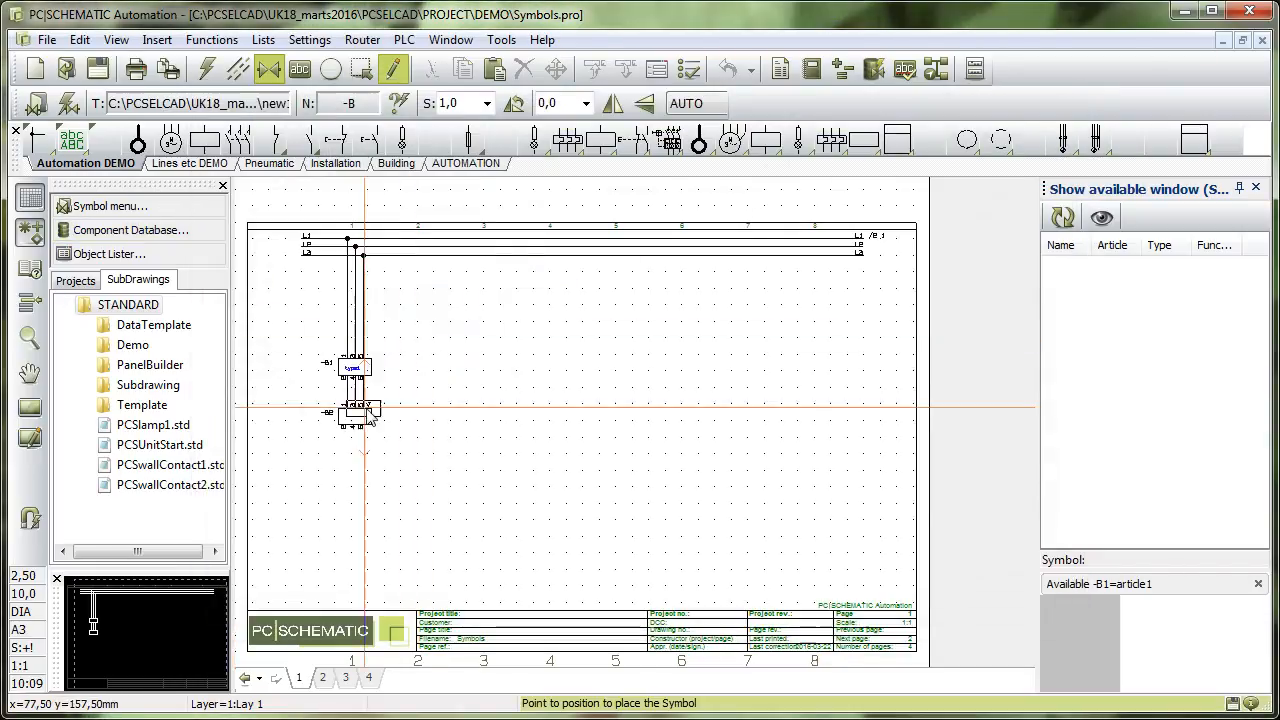
scroll(392, 432, up, 3)
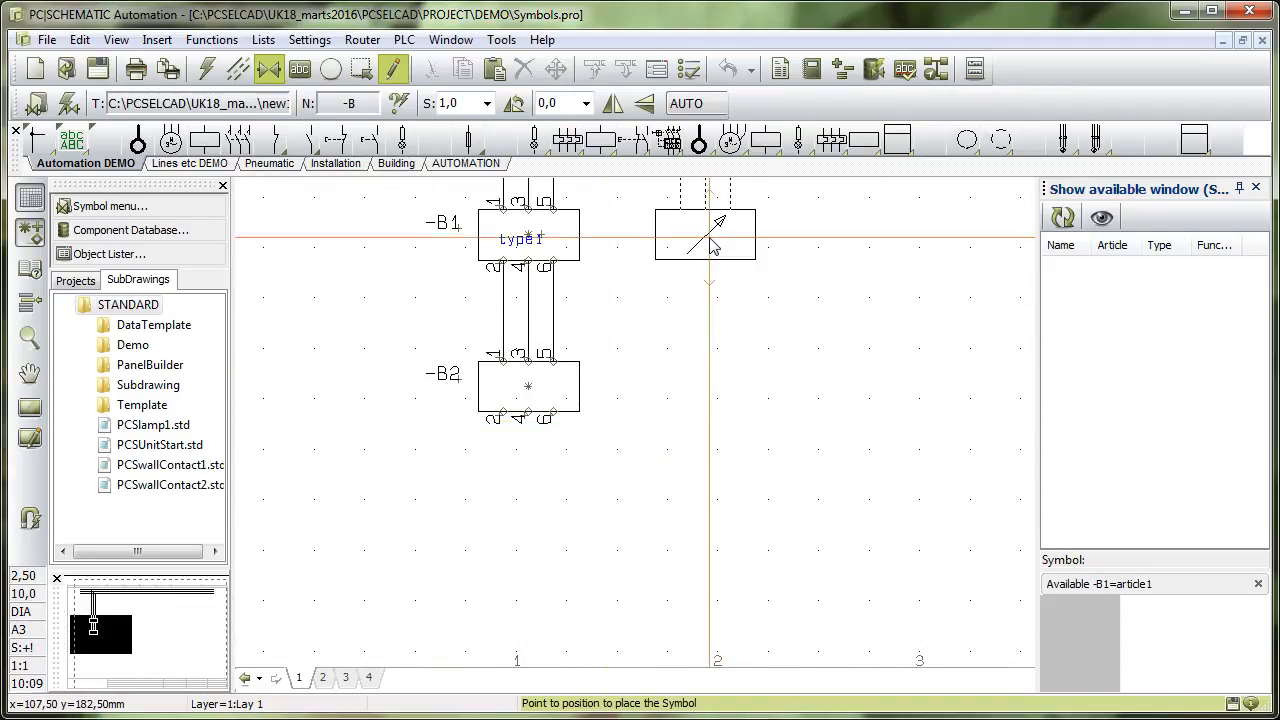
click(711, 235)
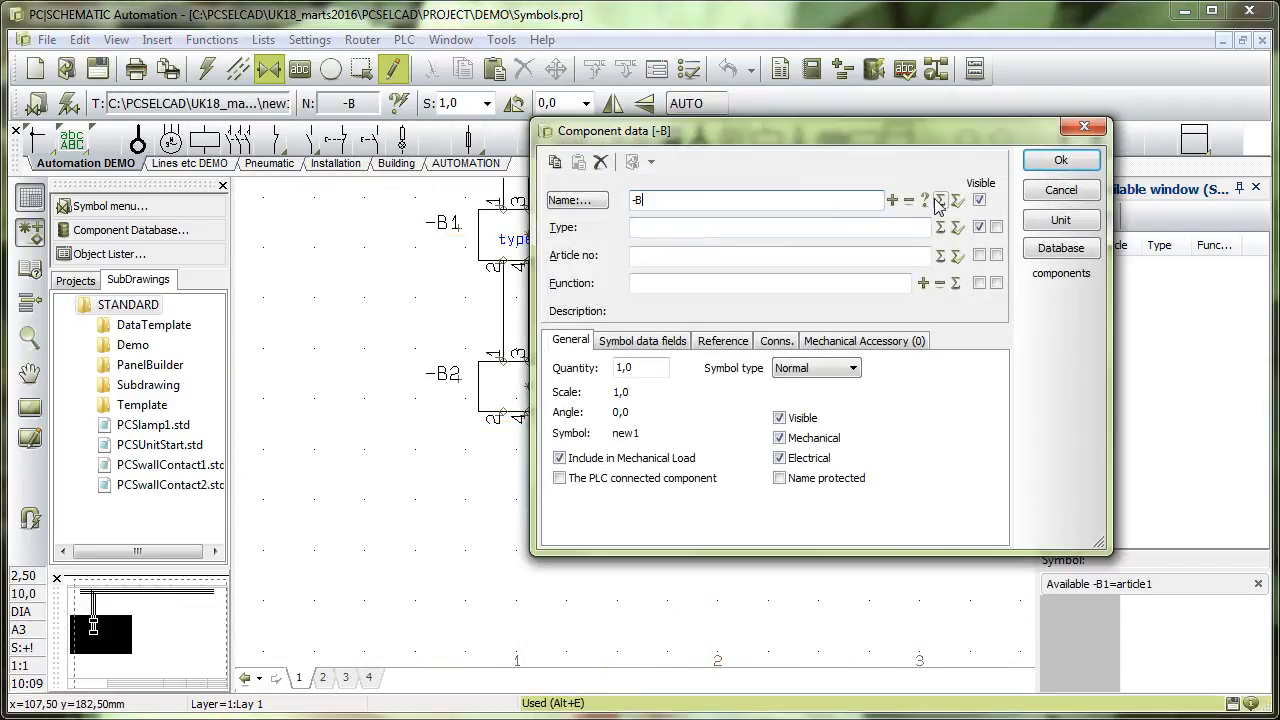
click(1061, 160)
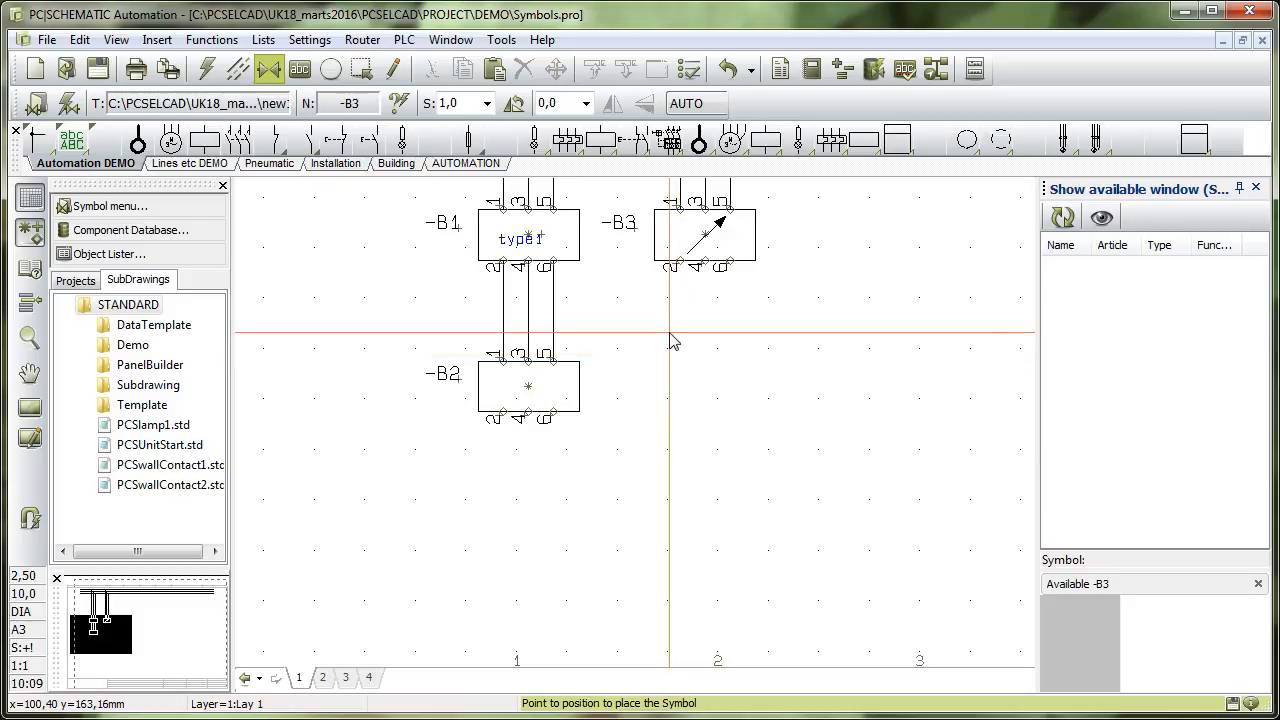
- Replace -B2's symbol throughout the project with new1 from the USER library, taking the type text's visibility from the new symbol
click(556, 398)
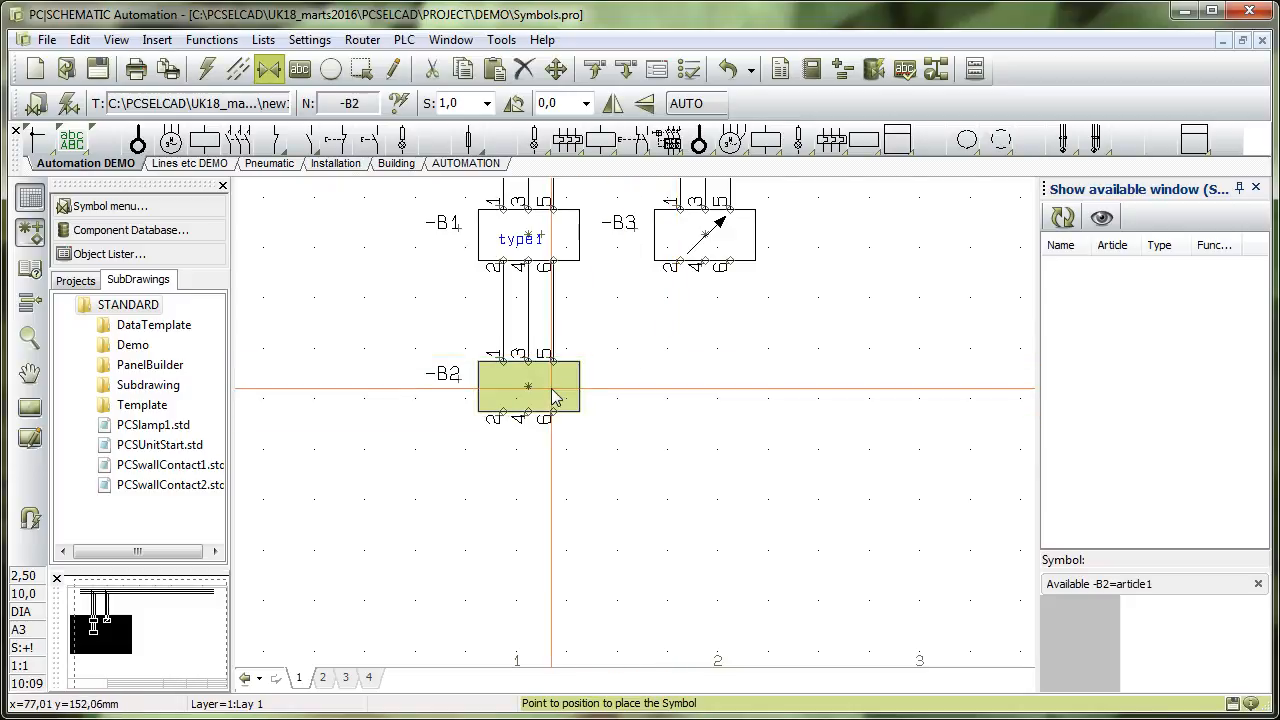
right_click(540, 391)
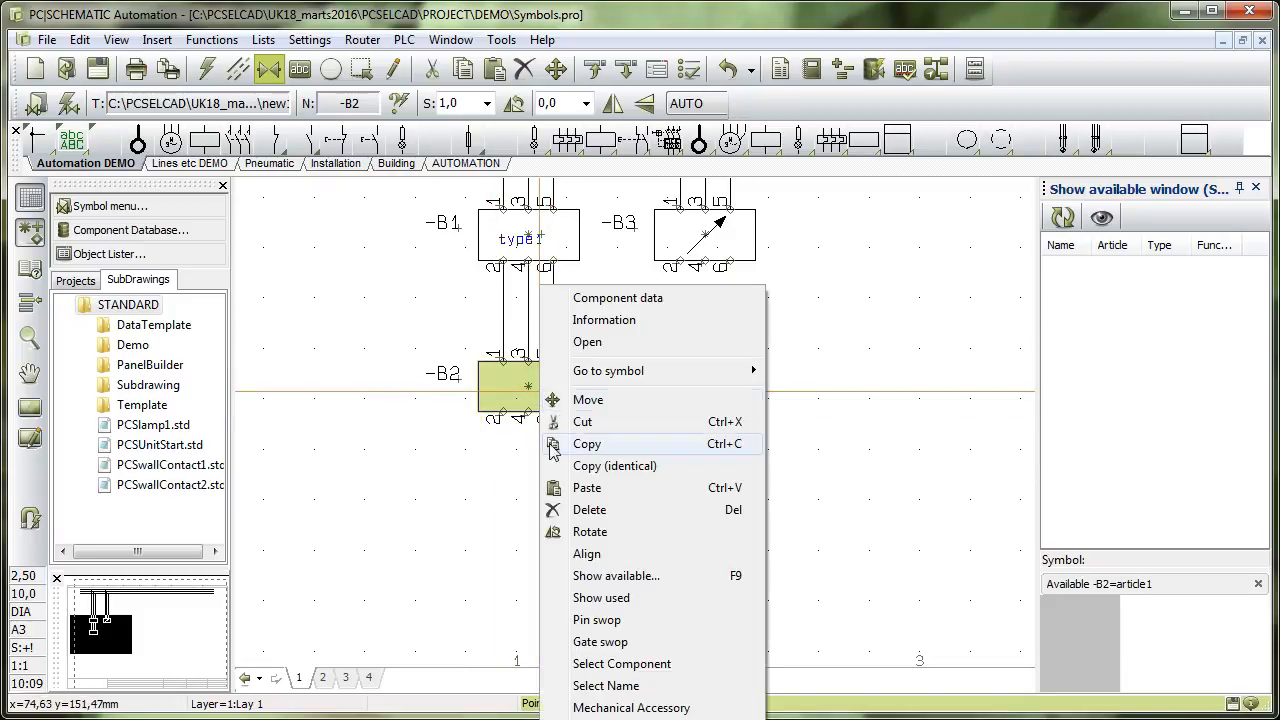
click(556, 430)
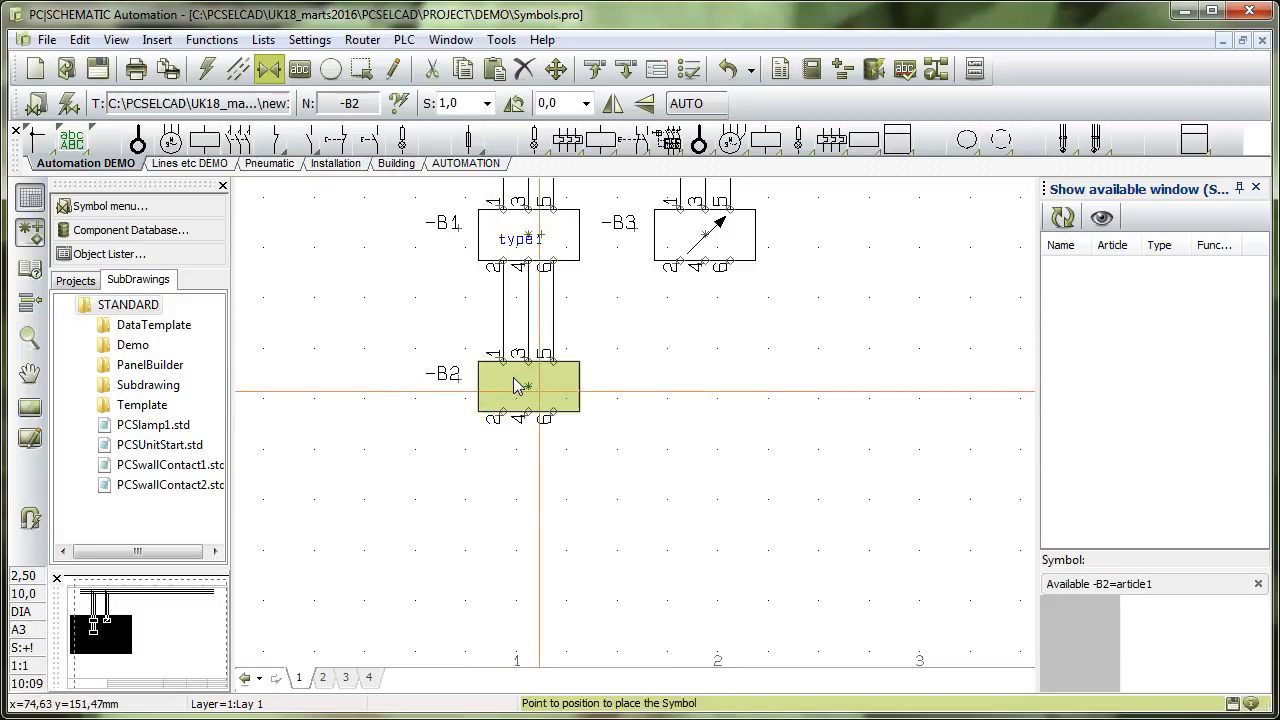
click(212, 39)
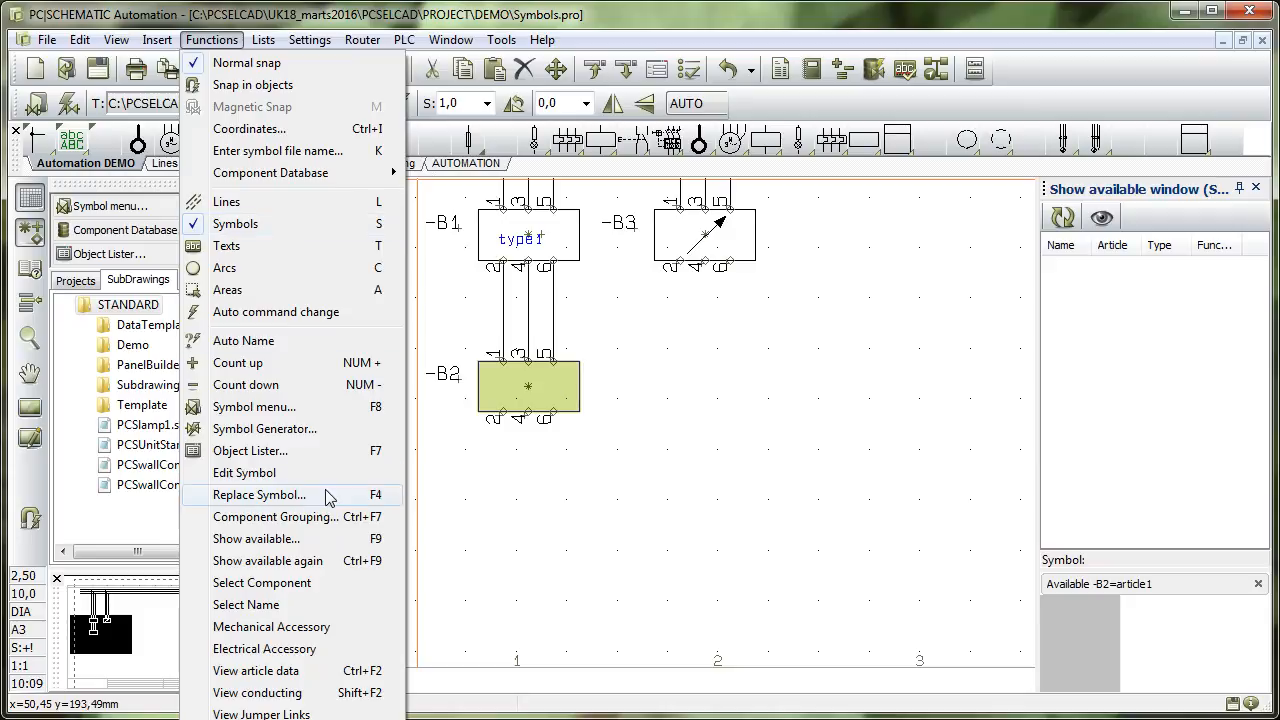
click(300, 495)
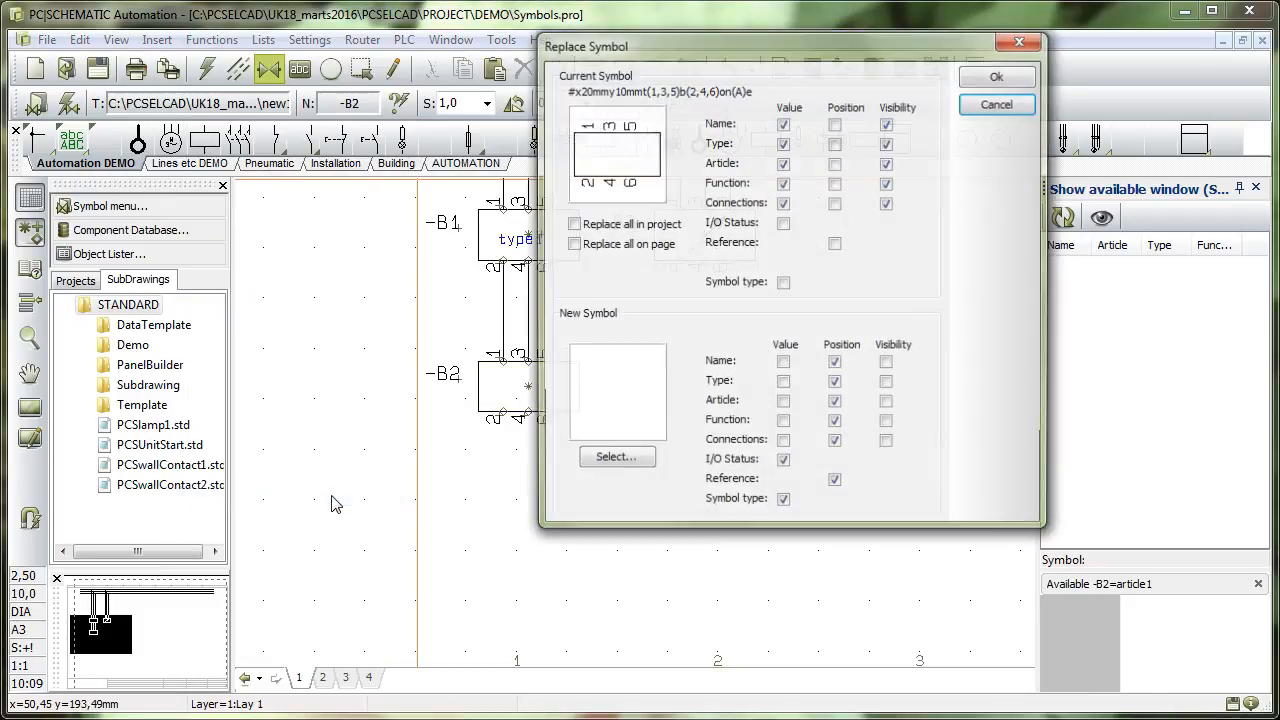
drag(733, 33, 801, 136)
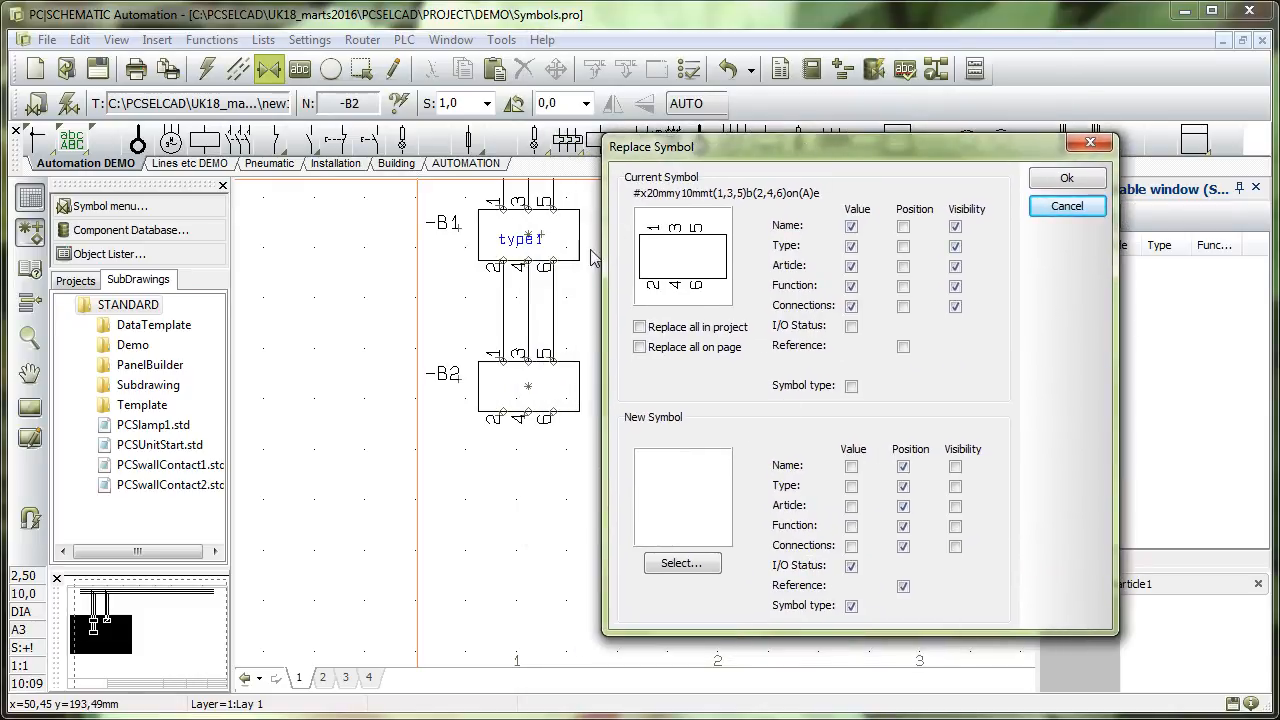
click(670, 337)
click(682, 563)
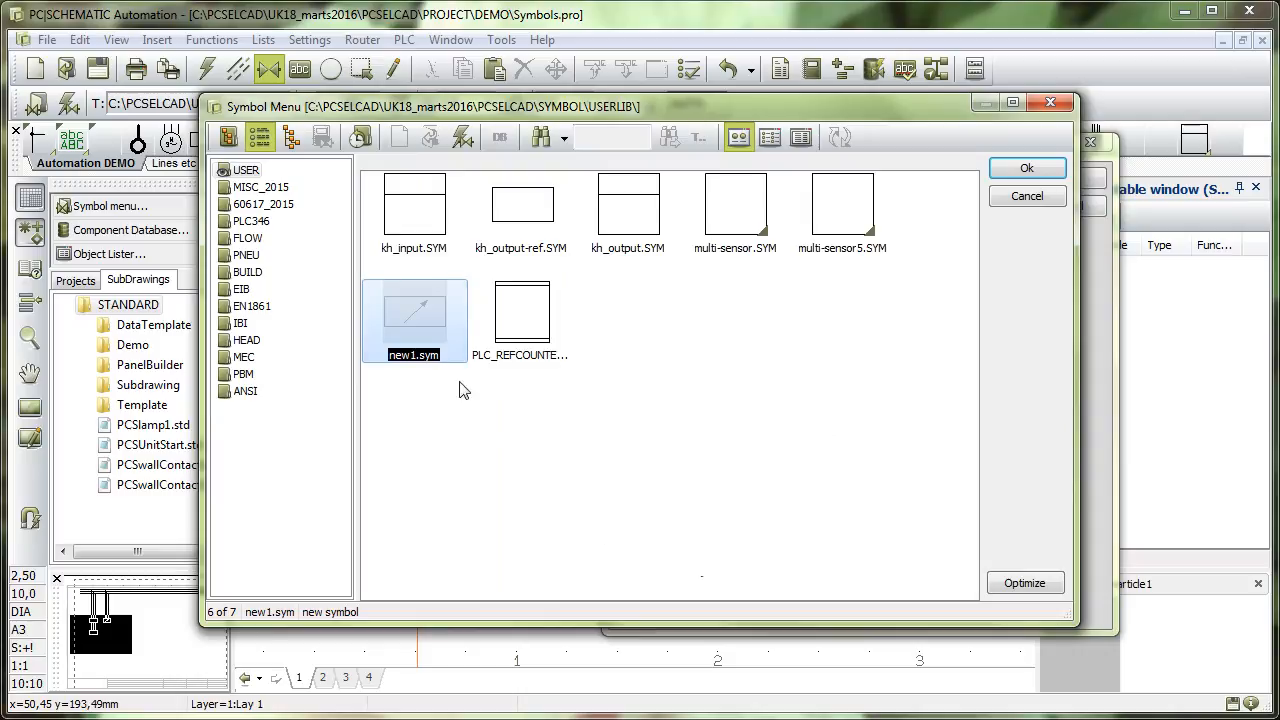
double_click(406, 318)
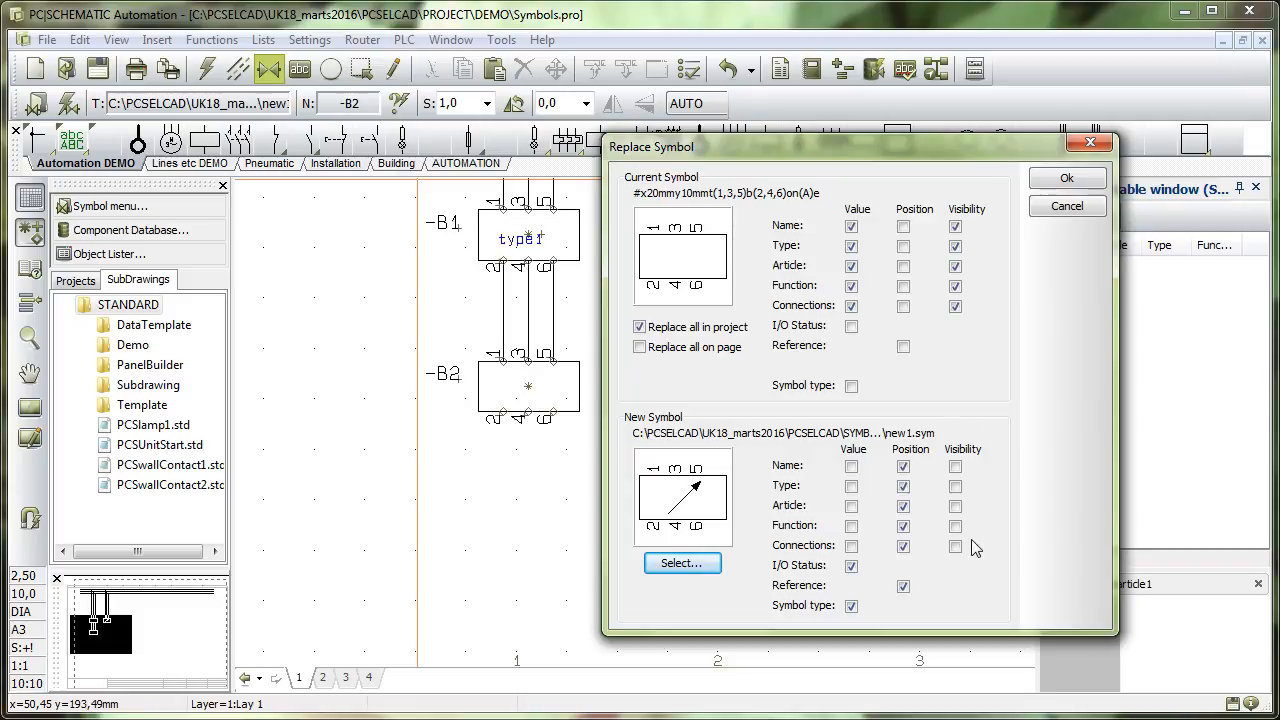
click(955, 487)
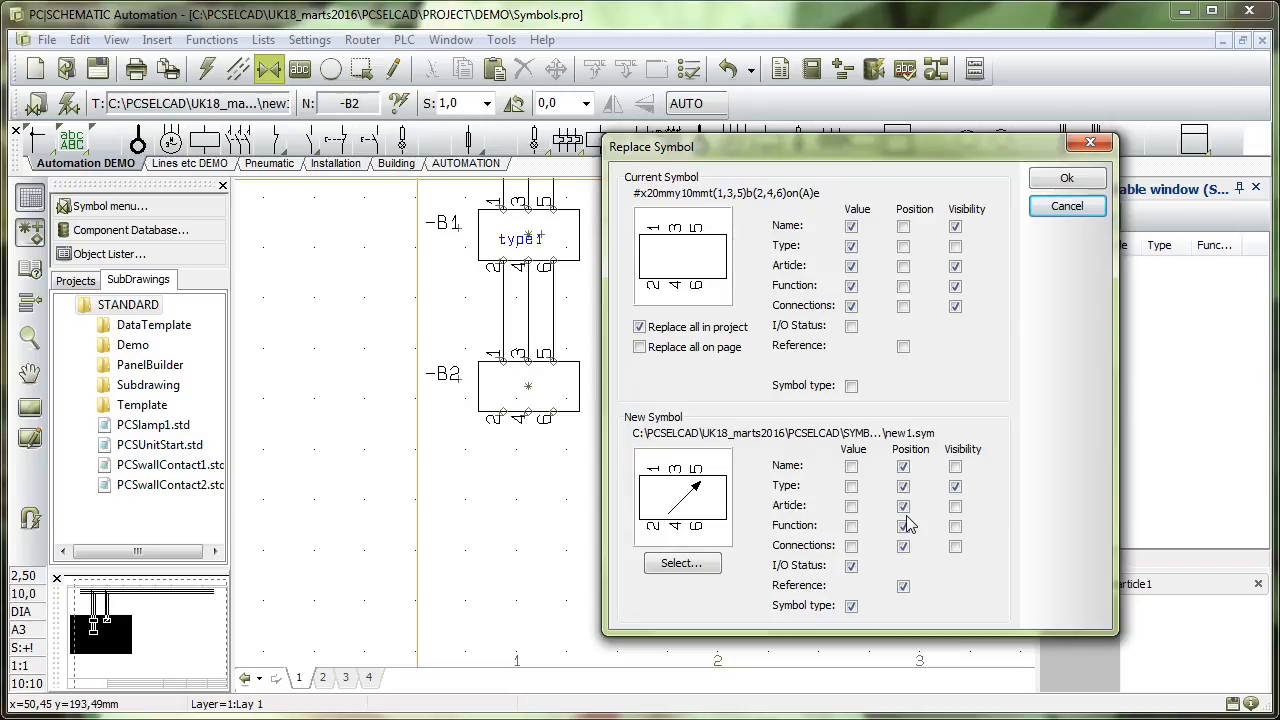
click(1068, 180)
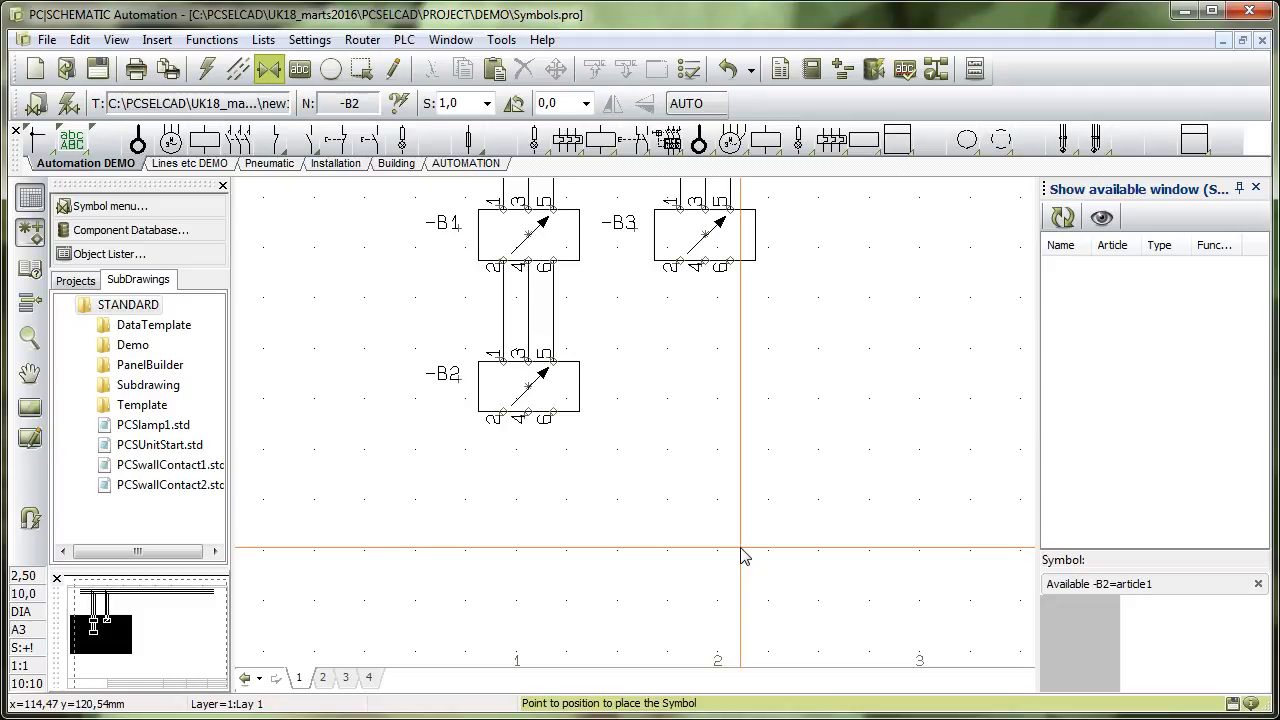
- Examine the component data of -B1, closing it without changes and deselecting the symbol
double_click(510, 237)
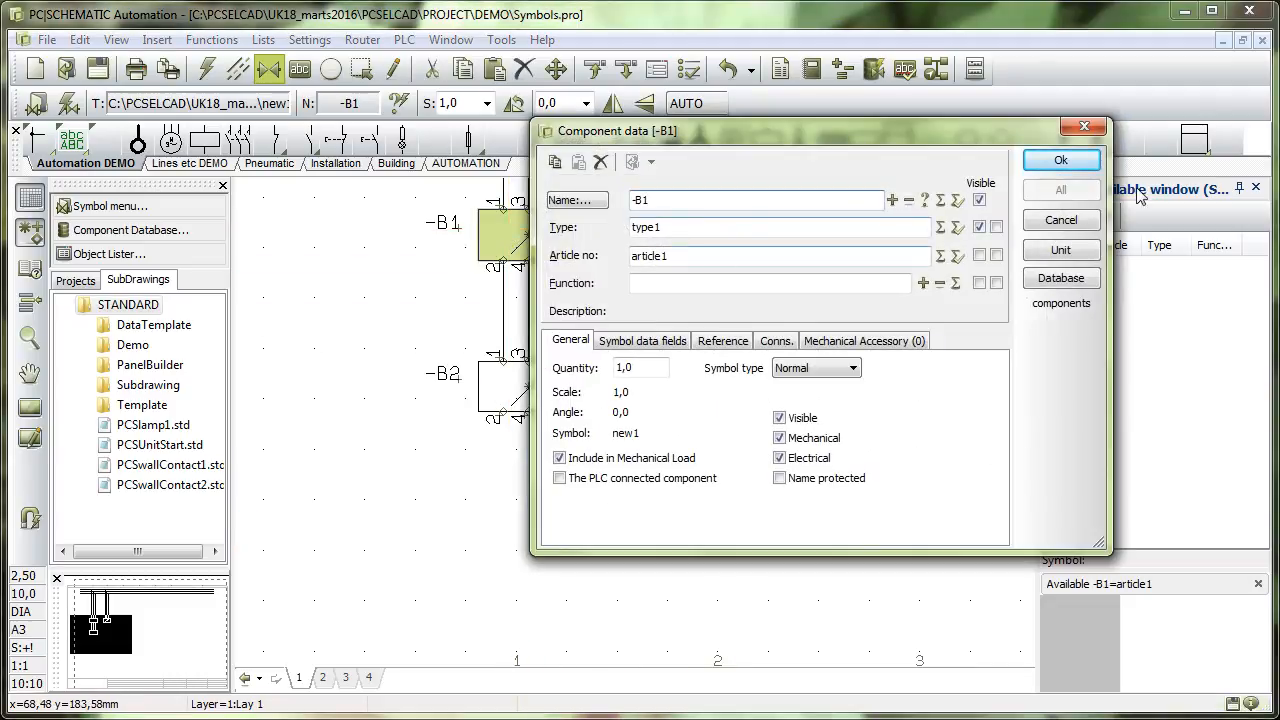
click(1074, 222)
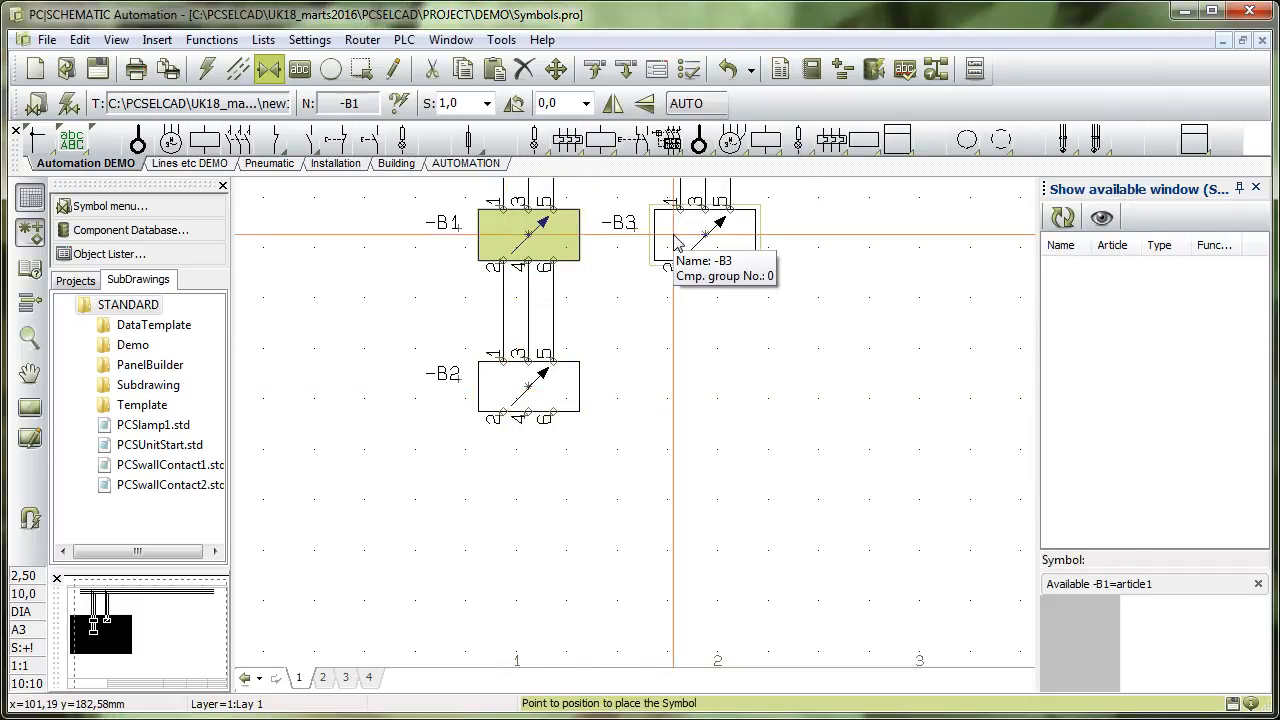
click(716, 365)
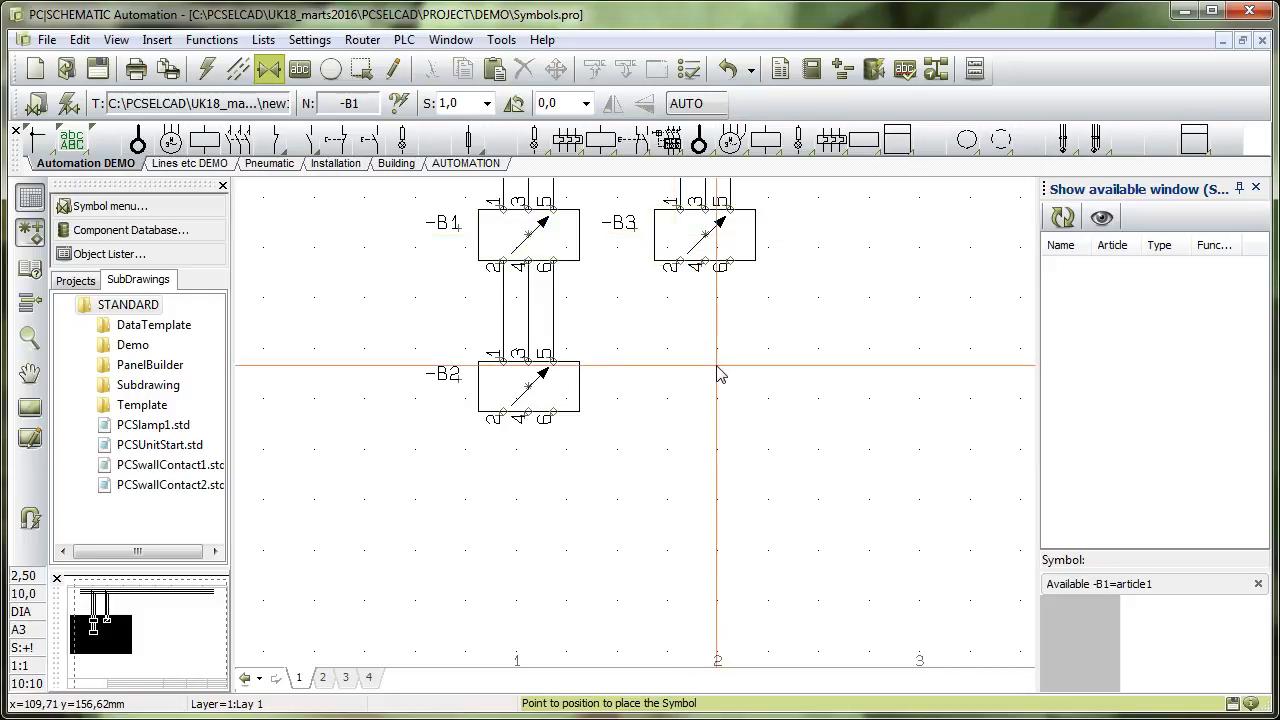